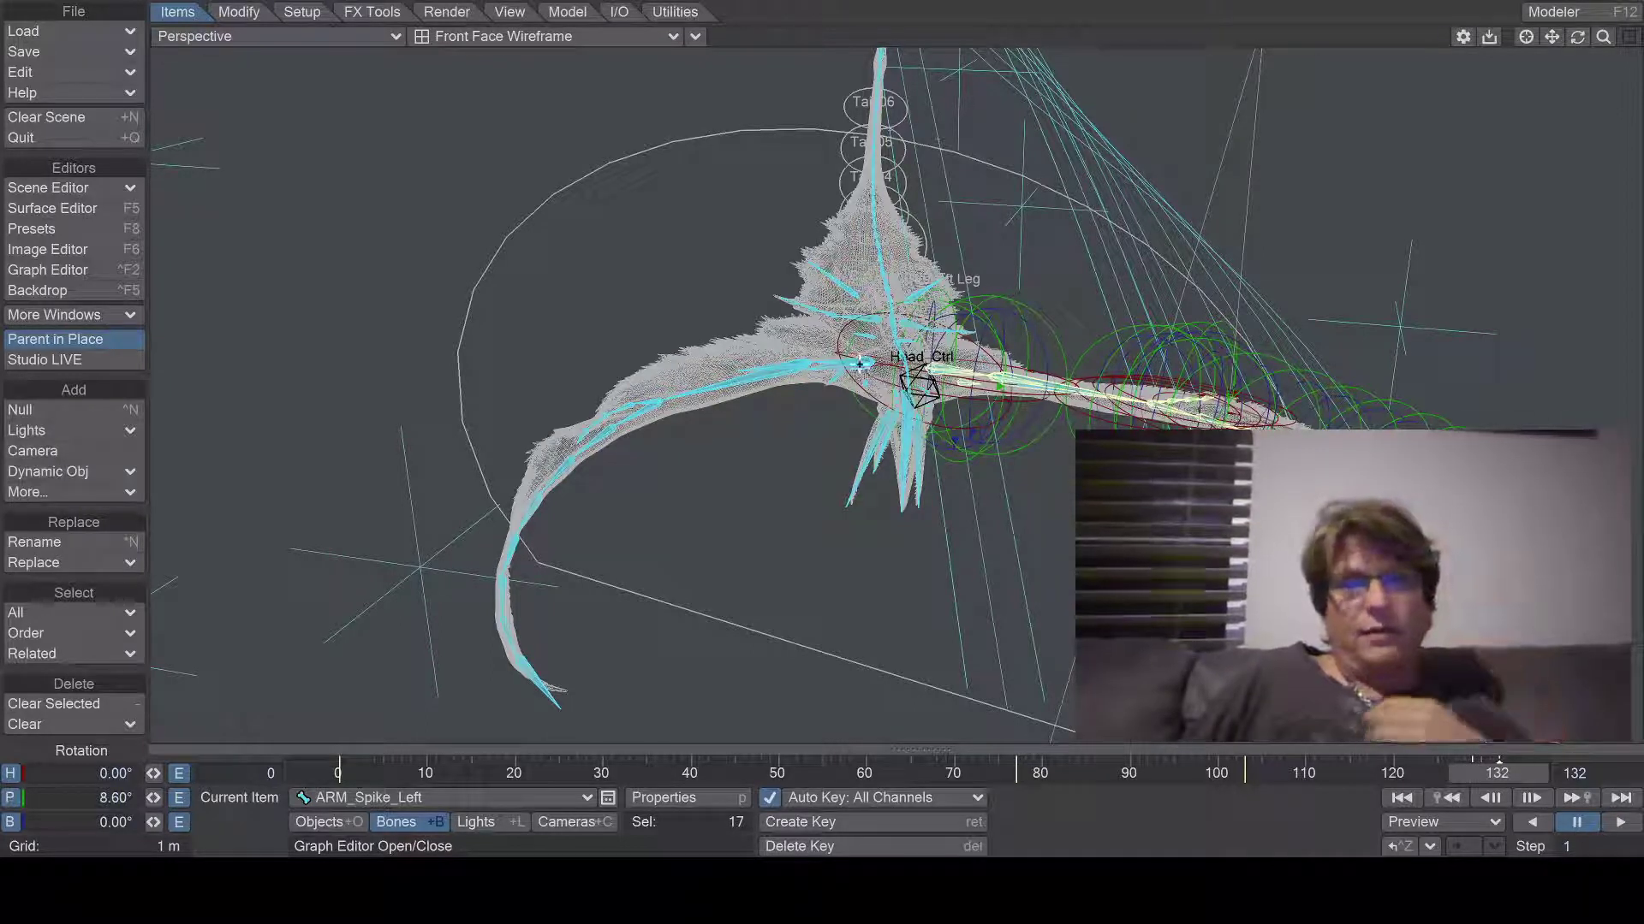
Step: Rotate the whole right arm bone chain upward at frame 132, bringing ARM_Spike_Right to about 10.40° pitch, and open its curves in the Graph Editor
{"action": "left_click", "coordinate": [860, 364]}
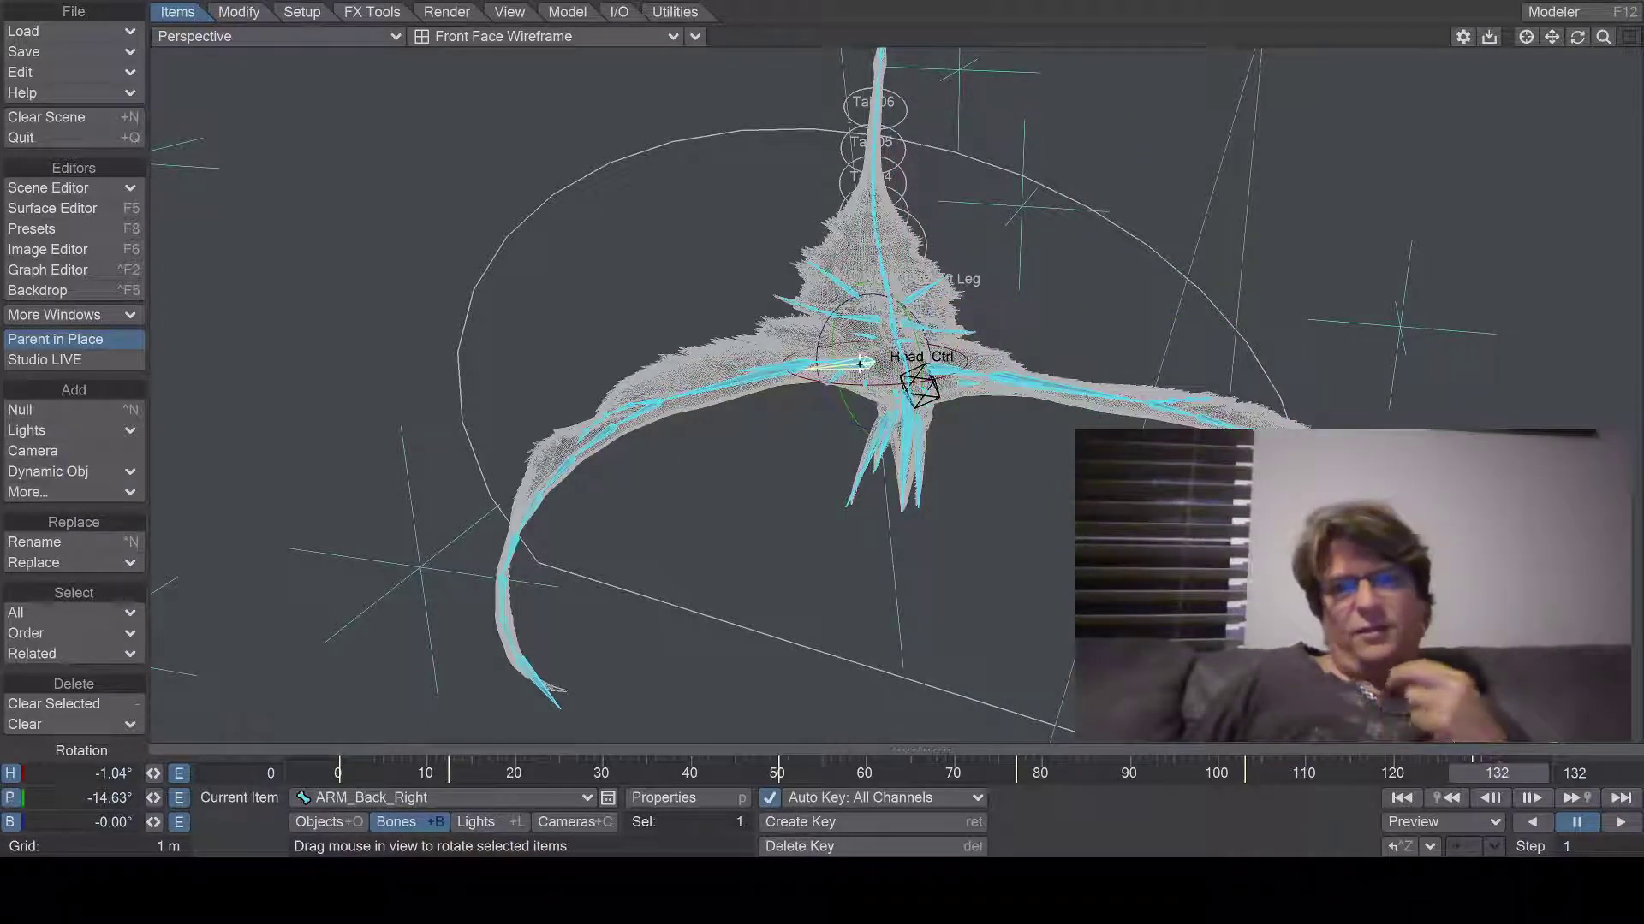
{"action": "double_click", "coordinate": [860, 359]}
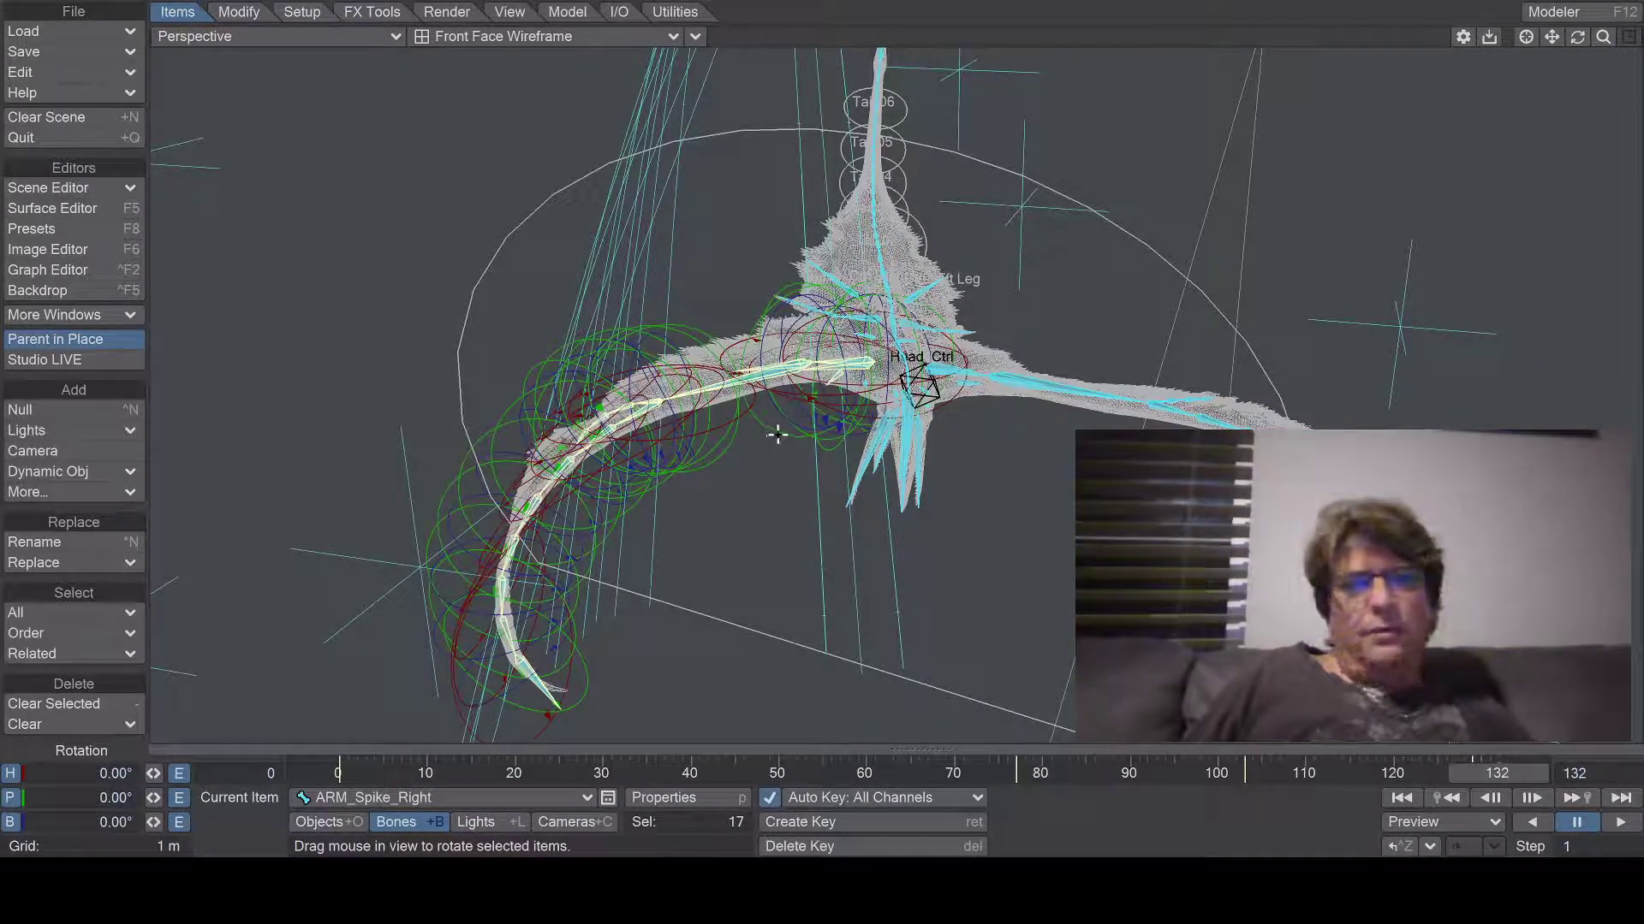
{"action": "left_click_drag", "start_coordinate": [777, 435], "coordinate": [767, 437]}
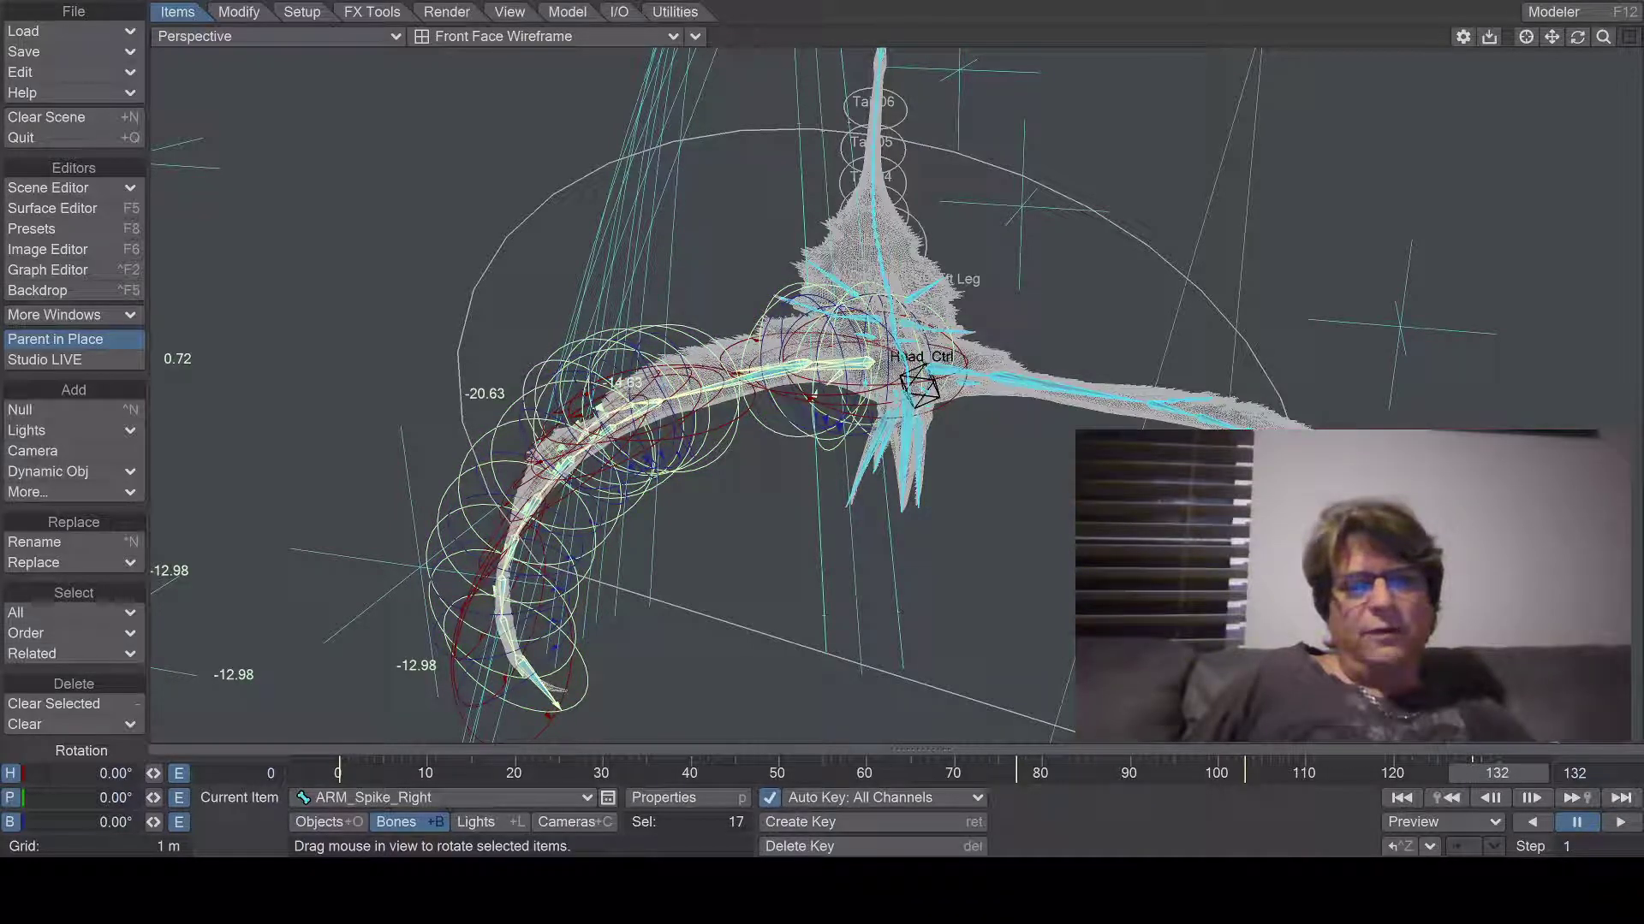
{"action": "left_click_drag", "start_coordinate": [766, 437], "coordinate": [768, 436]}
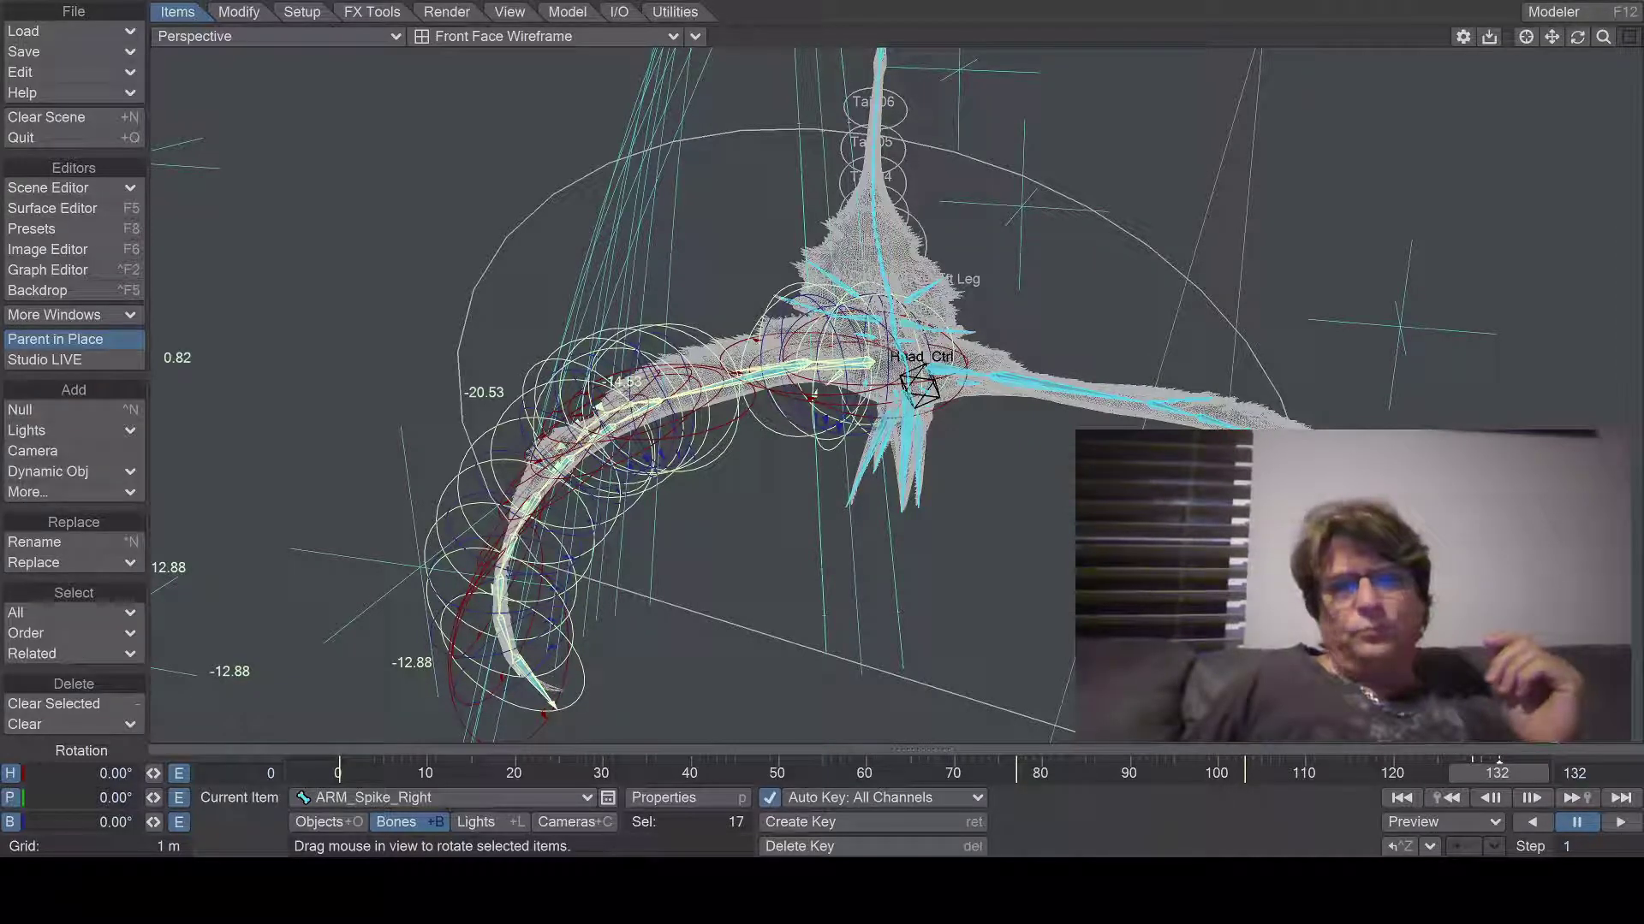
{"action": "left_click_drag", "start_coordinate": [768, 436], "coordinate": [781, 436]}
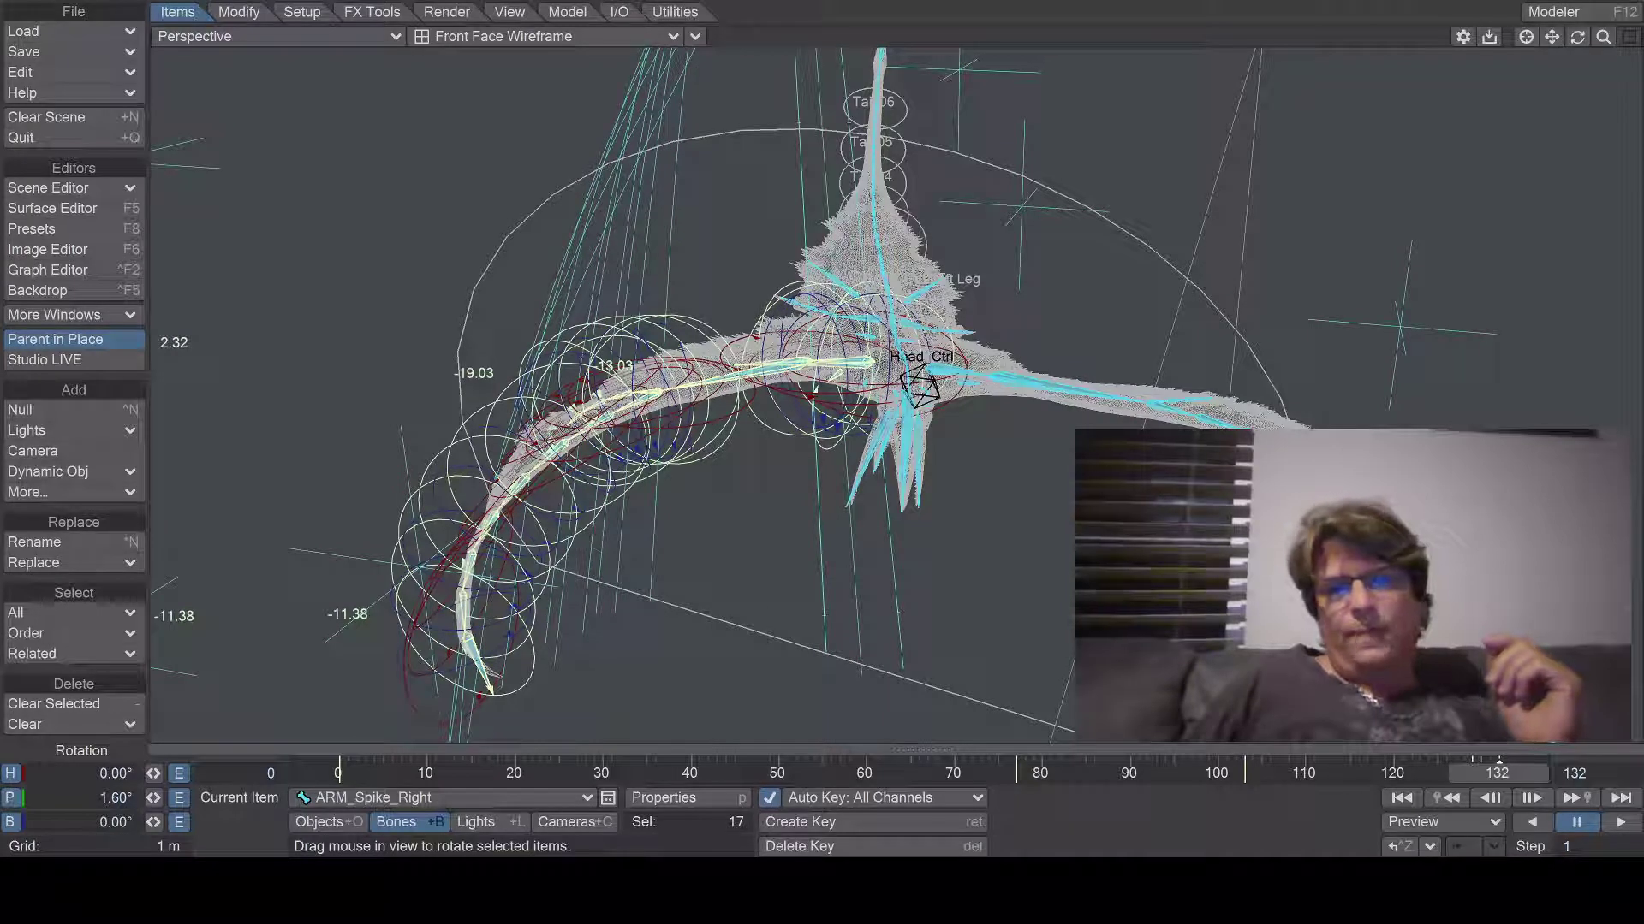
{"action": "left_click_drag", "start_coordinate": [780, 436], "coordinate": [787, 437]}
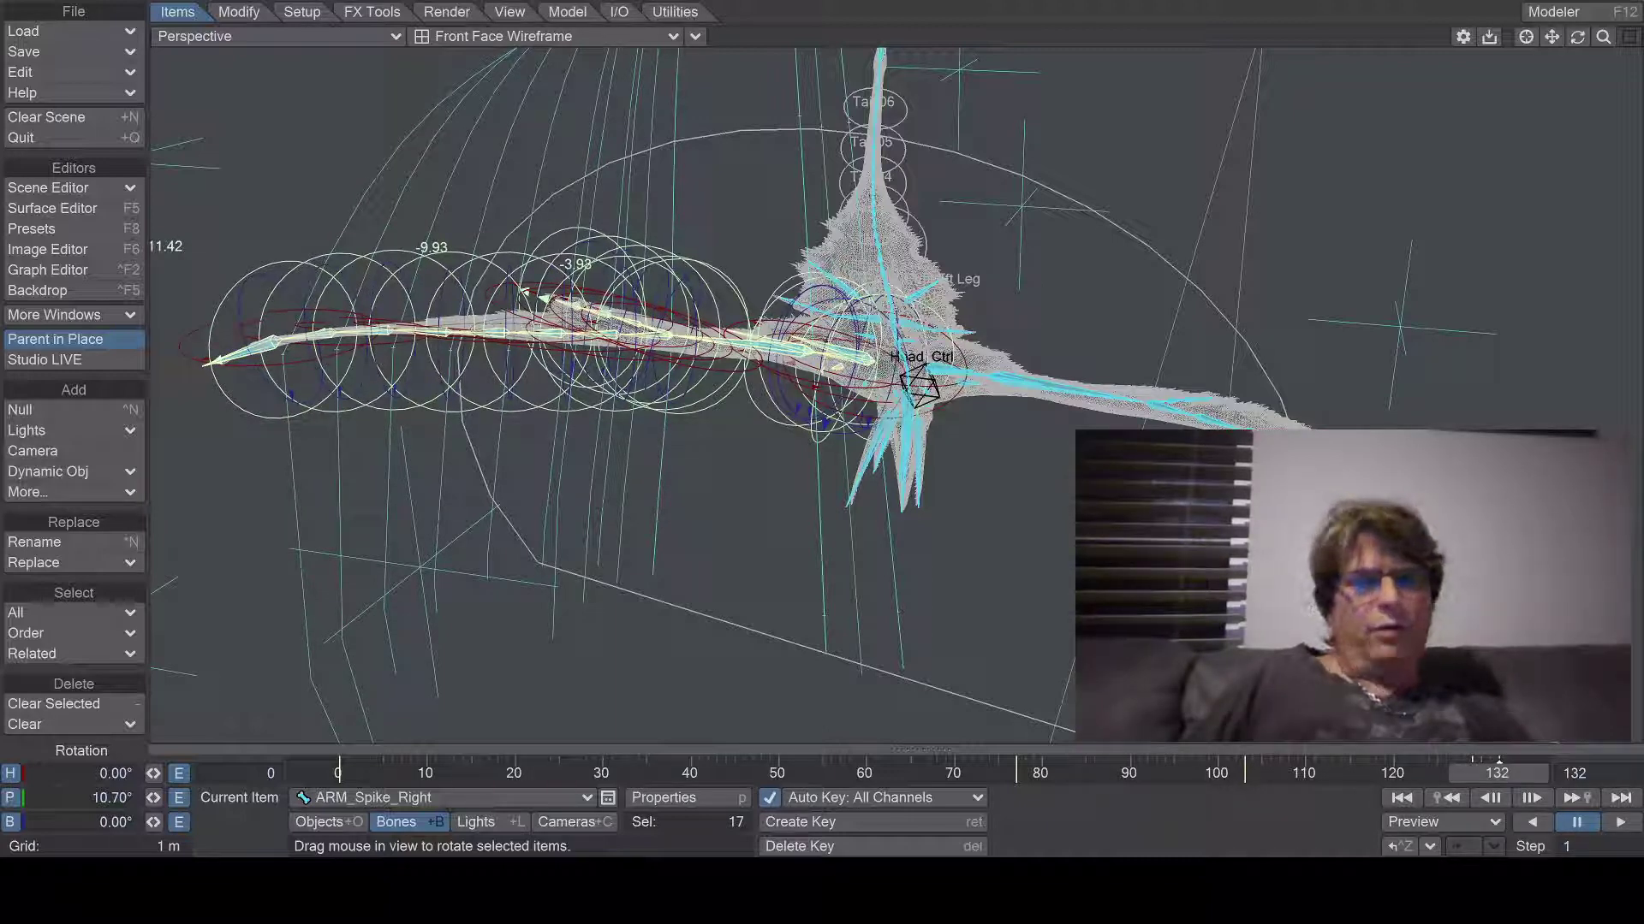
{"action": "left_click_drag", "start_coordinate": [776, 426], "coordinate": [776, 435]}
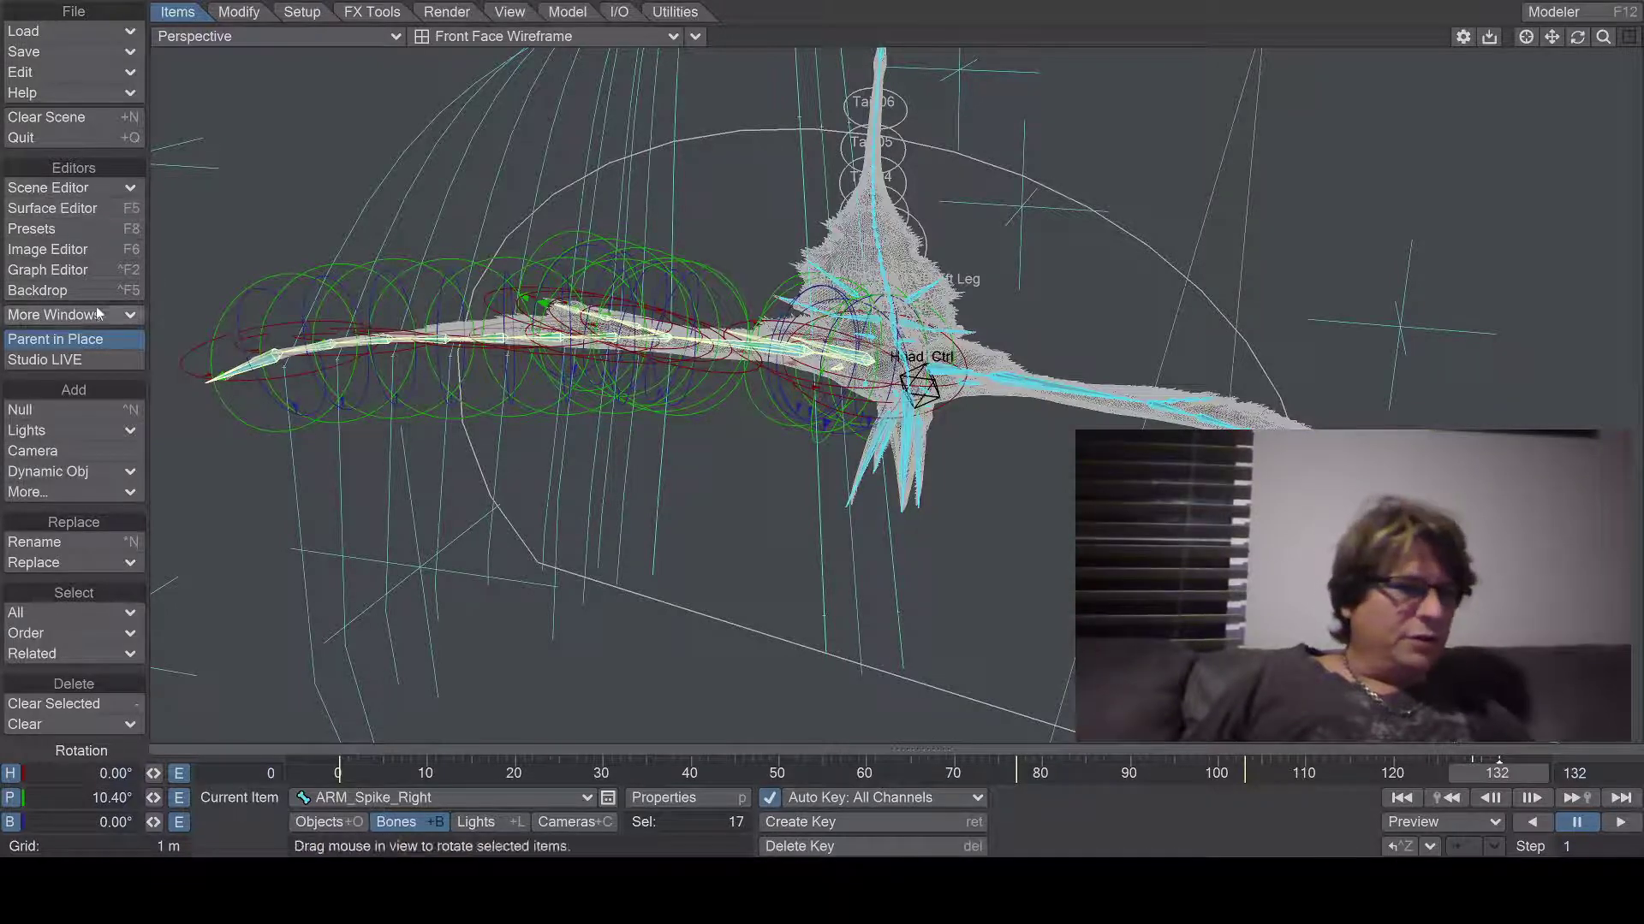
{"action": "left_click", "coordinate": [86, 270]}
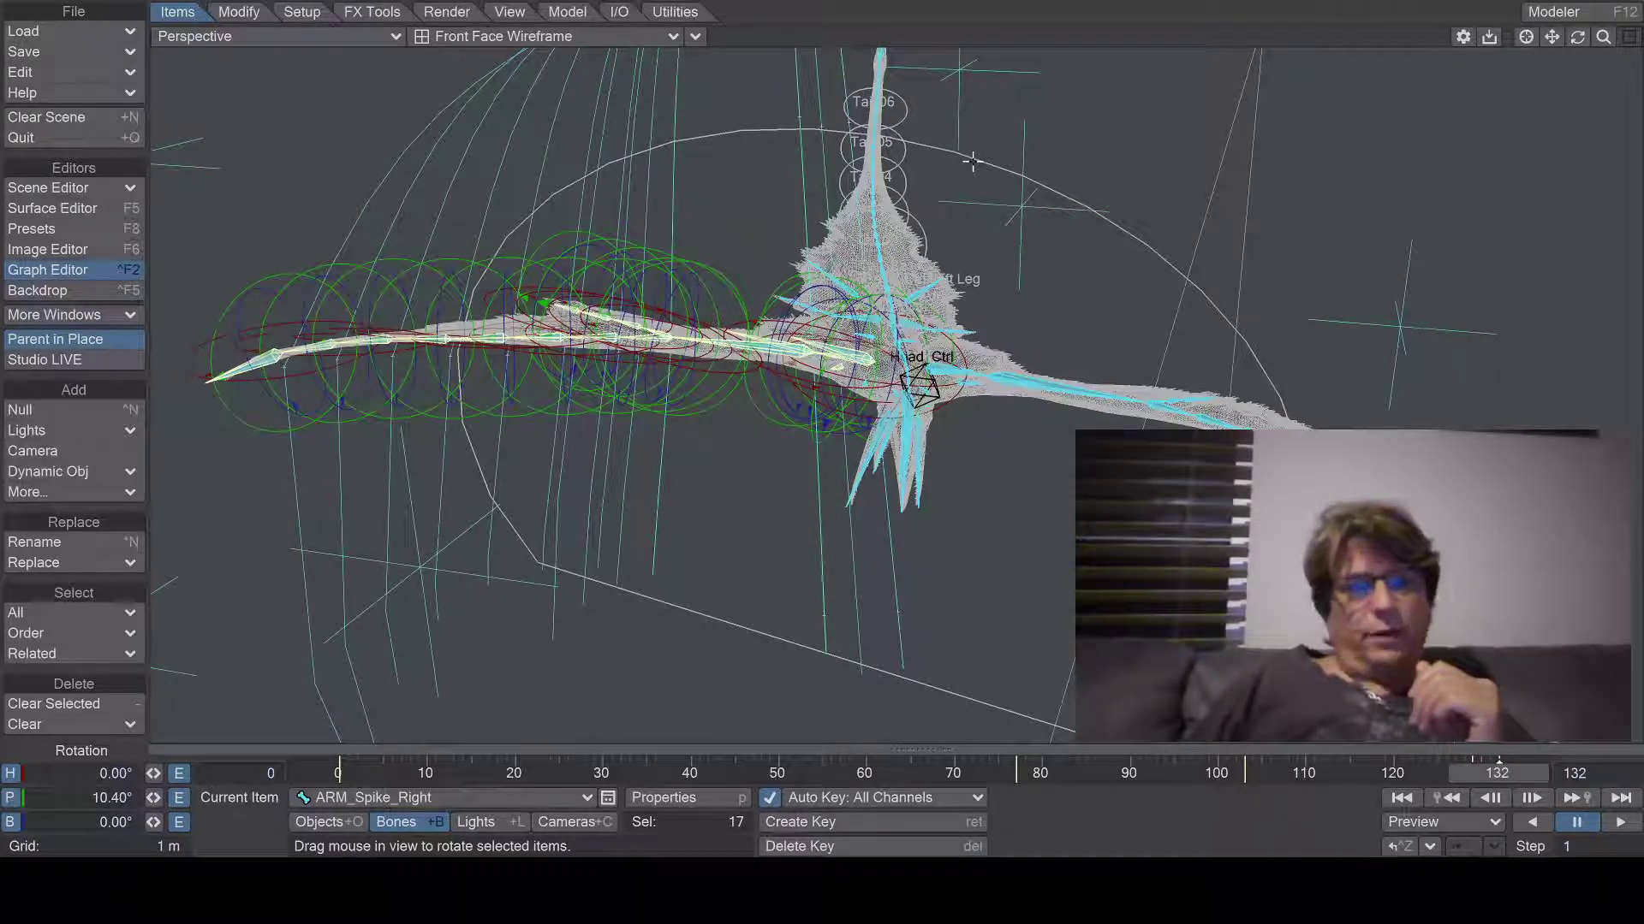
{"action": "key", "text": "ctrl+F2"}
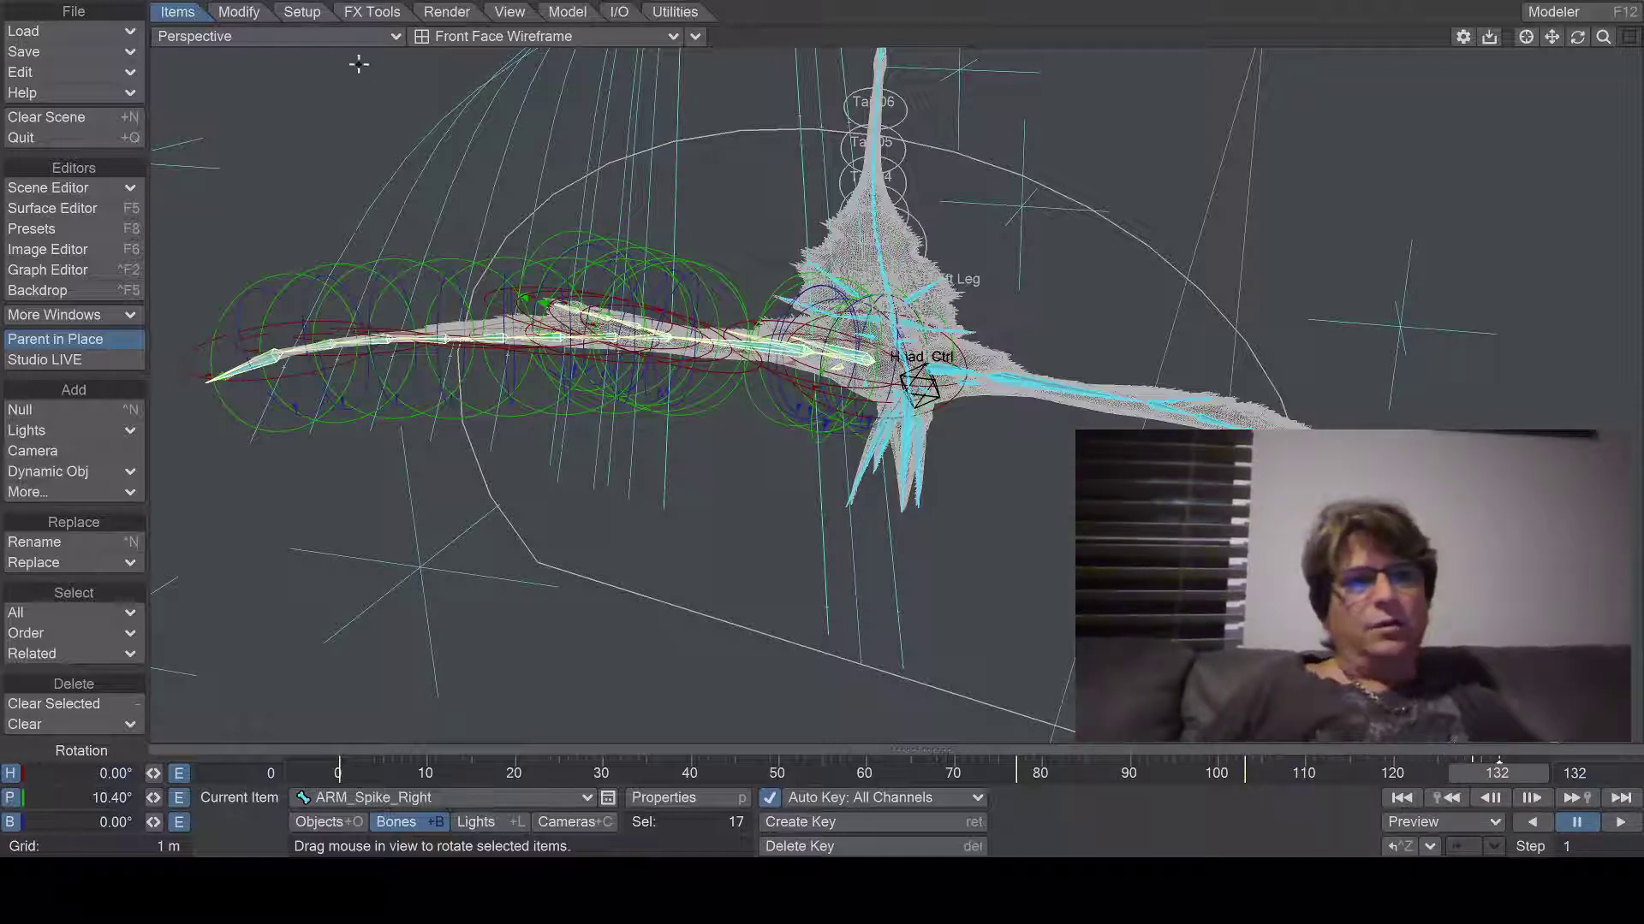
Step: Select the MASTER_CTRL (17) object in the Right view and frame its full motion path
{"action": "key", "text": "3"}
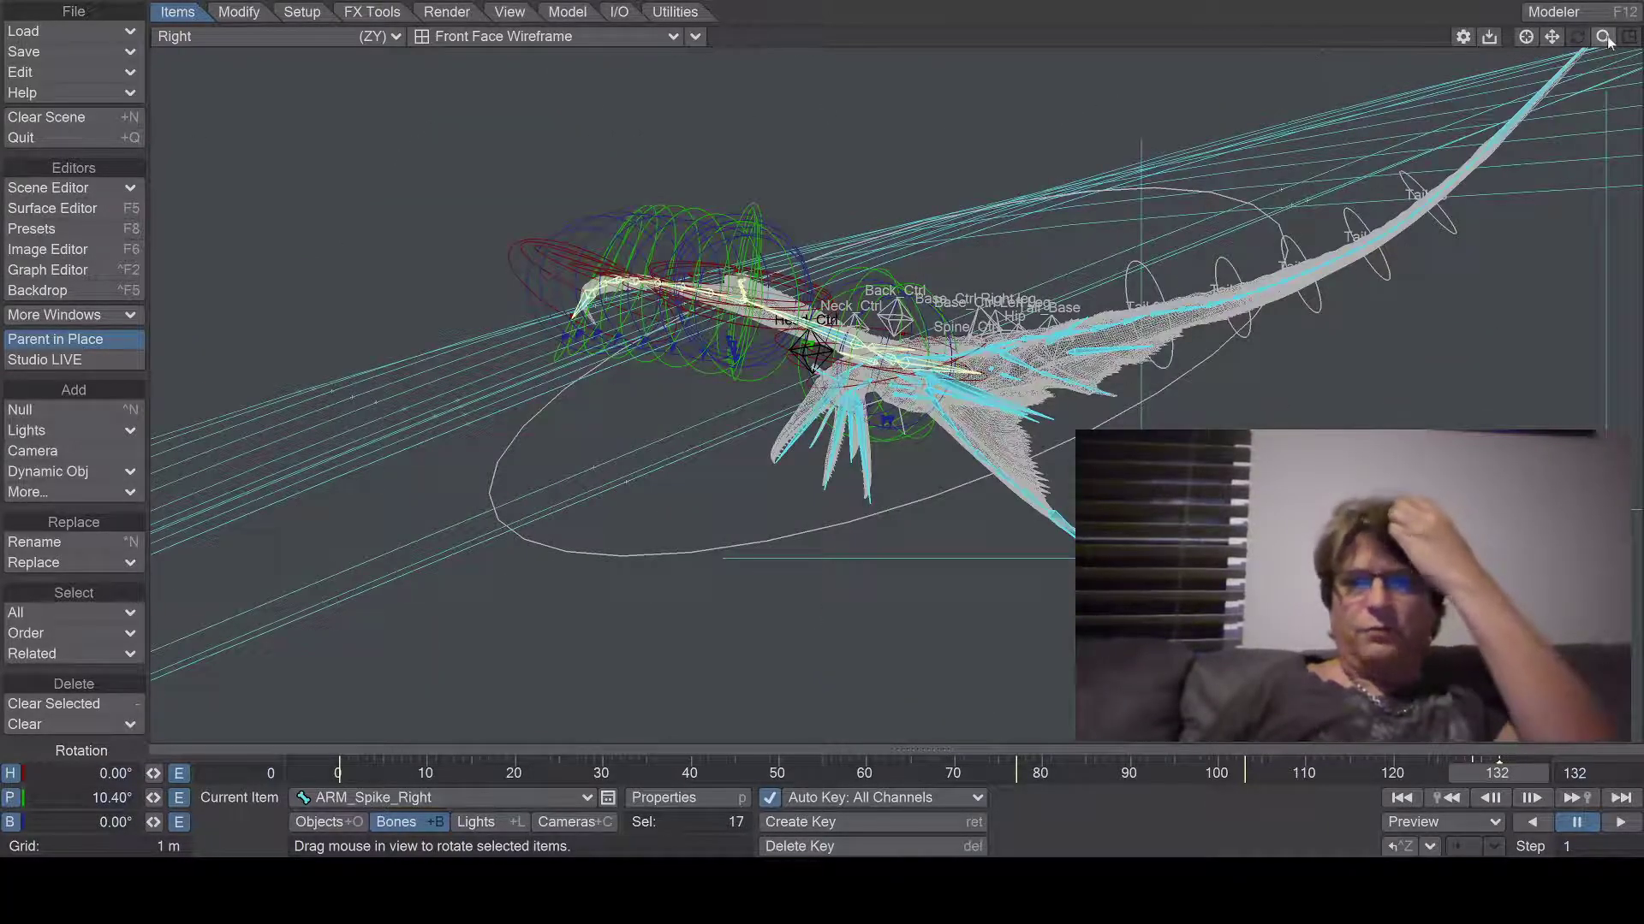
{"action": "mouse_move", "coordinate": [1602, 36]}
{"action": "left_mouse_down"}
{"action": "mouse_move", "coordinate": [1438, 36]}
{"action": "mouse_move", "coordinate": [1590, 36]}
{"action": "left_mouse_up"}
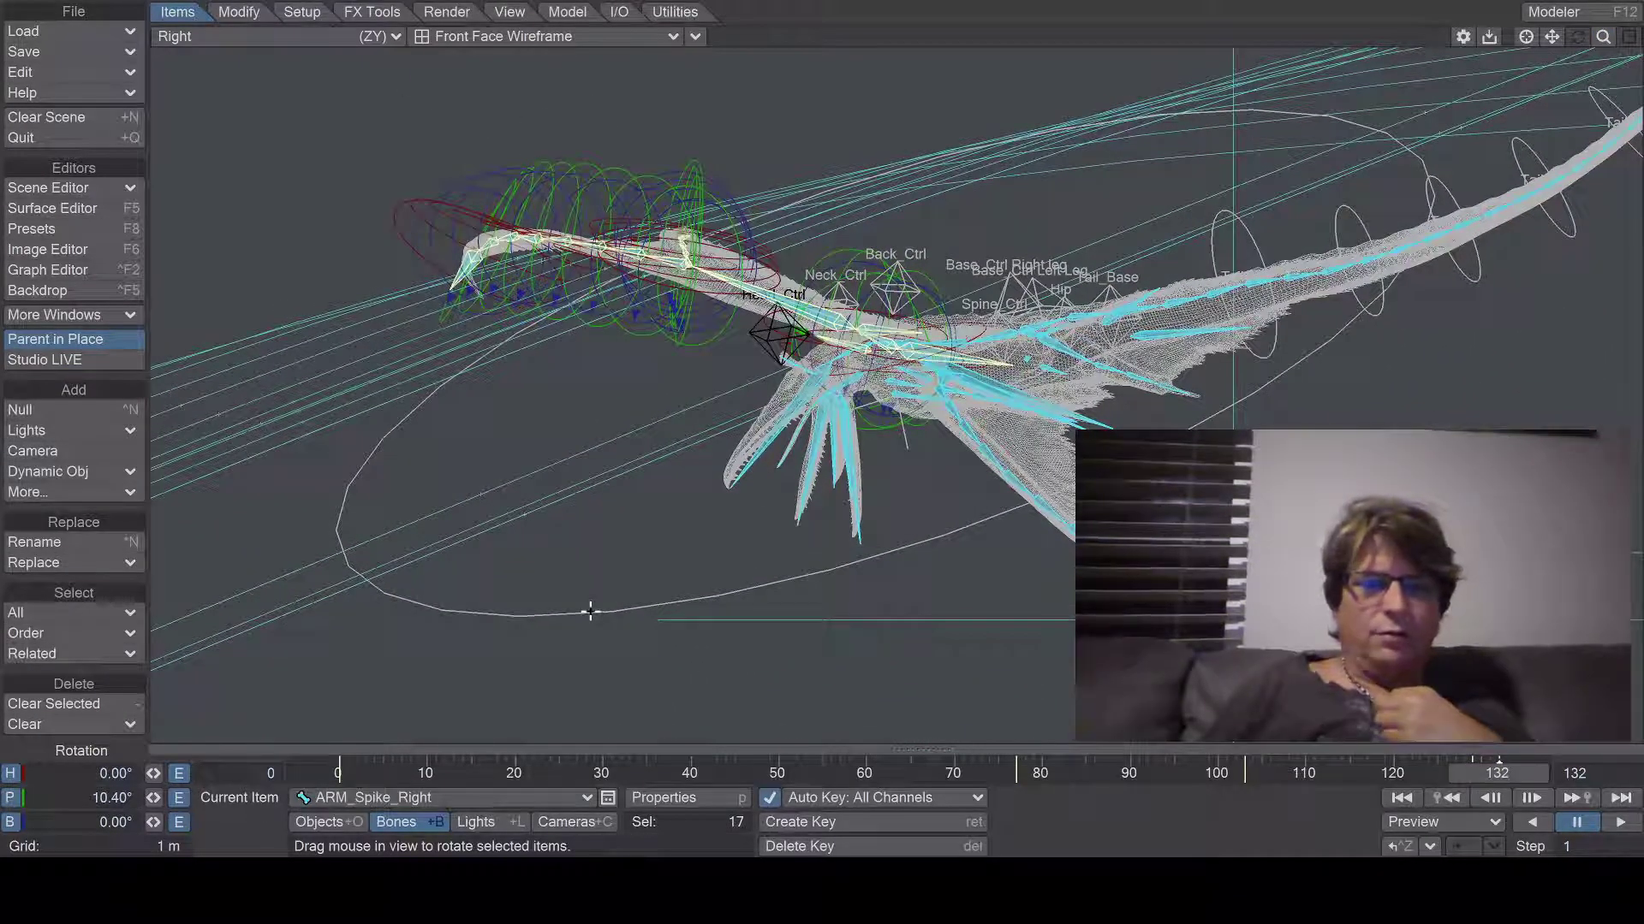
{"action": "left_click", "coordinate": [331, 815]}
{"action": "left_click", "coordinate": [504, 616]}
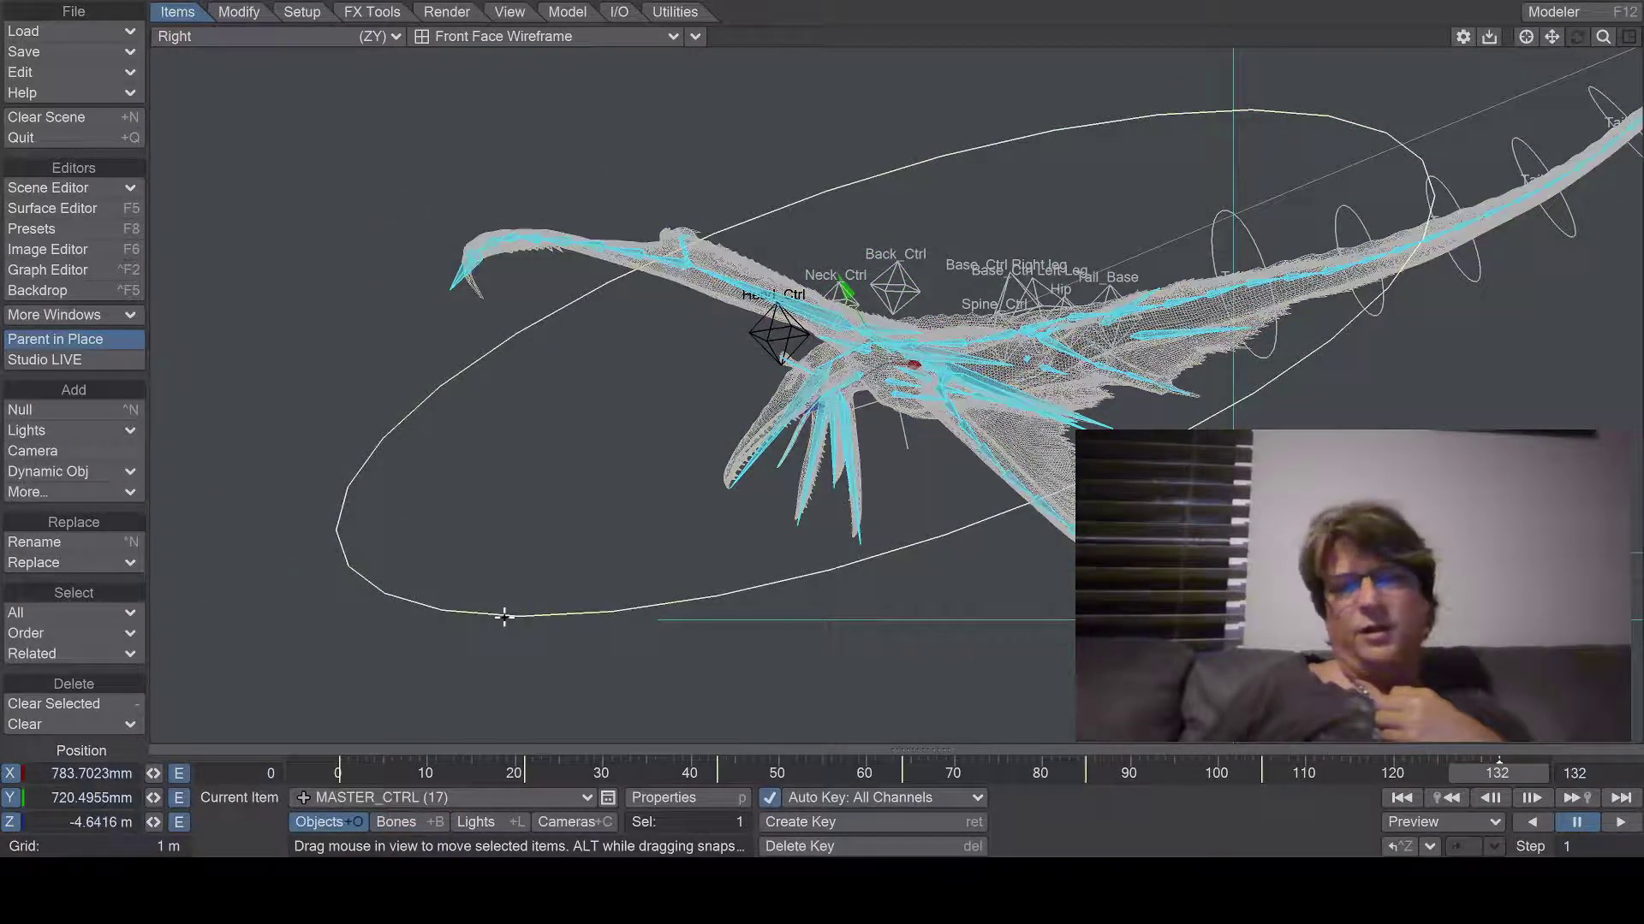
{"action": "left_click", "coordinate": [1524, 40]}
{"action": "left_click_drag", "start_coordinate": [1602, 38], "coordinate": [1428, 39]}
{"action": "left_click", "coordinate": [1528, 37]}
{"action": "left_click_drag", "start_coordinate": [1548, 36], "coordinate": [1416, 185]}
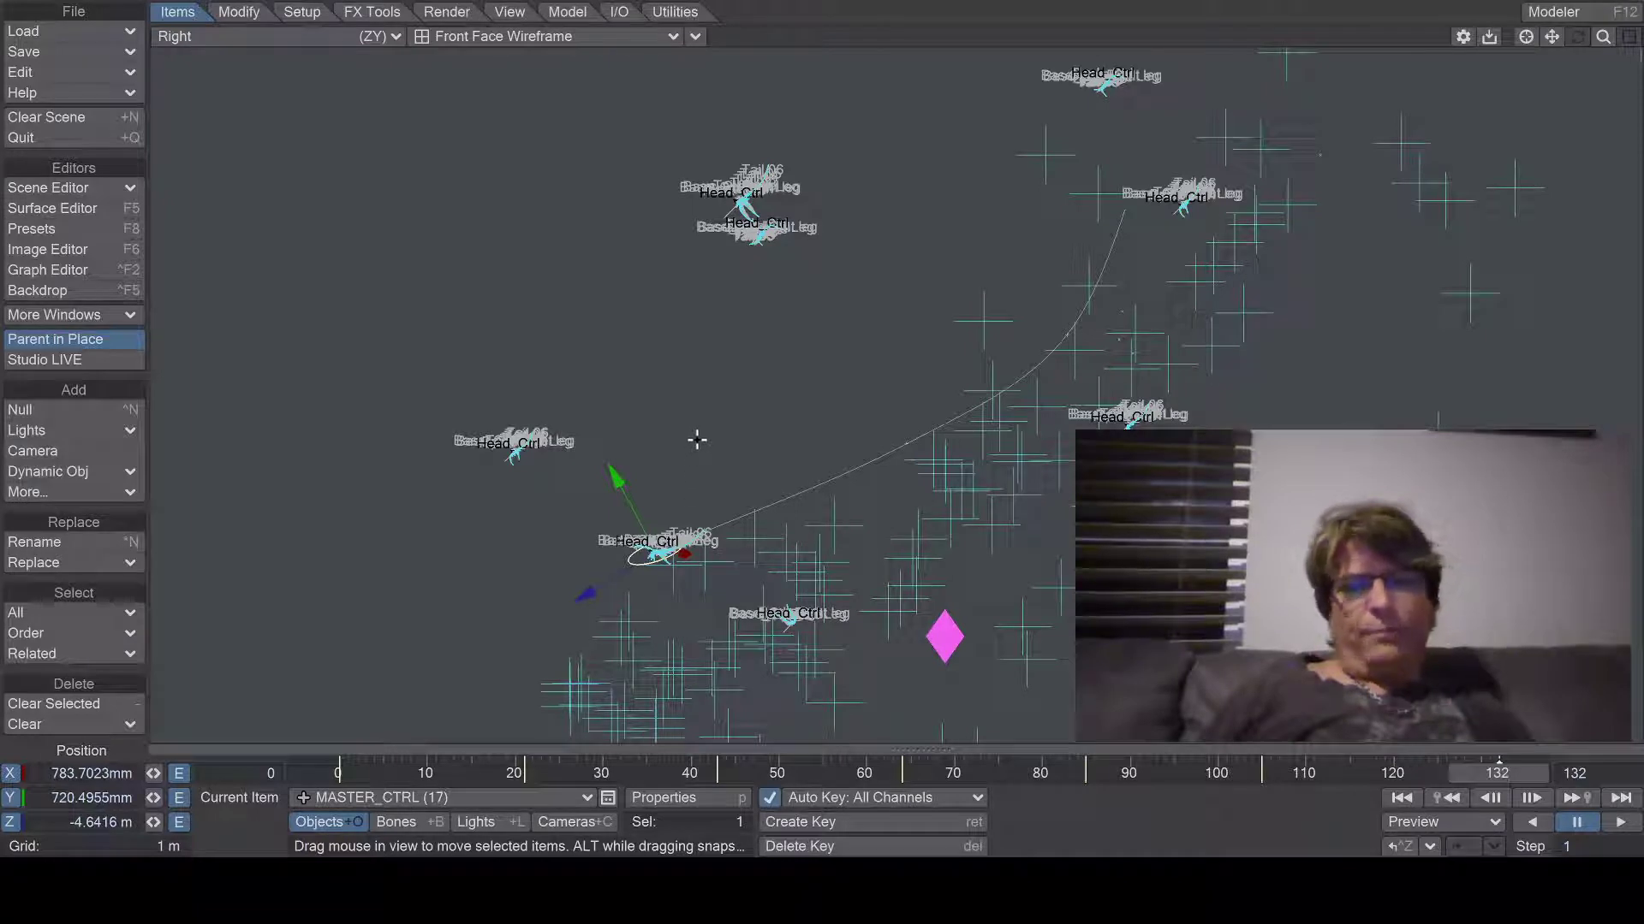
Step: Rotate MASTER_CTRL (17) at frame 132 to a pitch of about 37.90°
{"action": "key", "text": "y"}
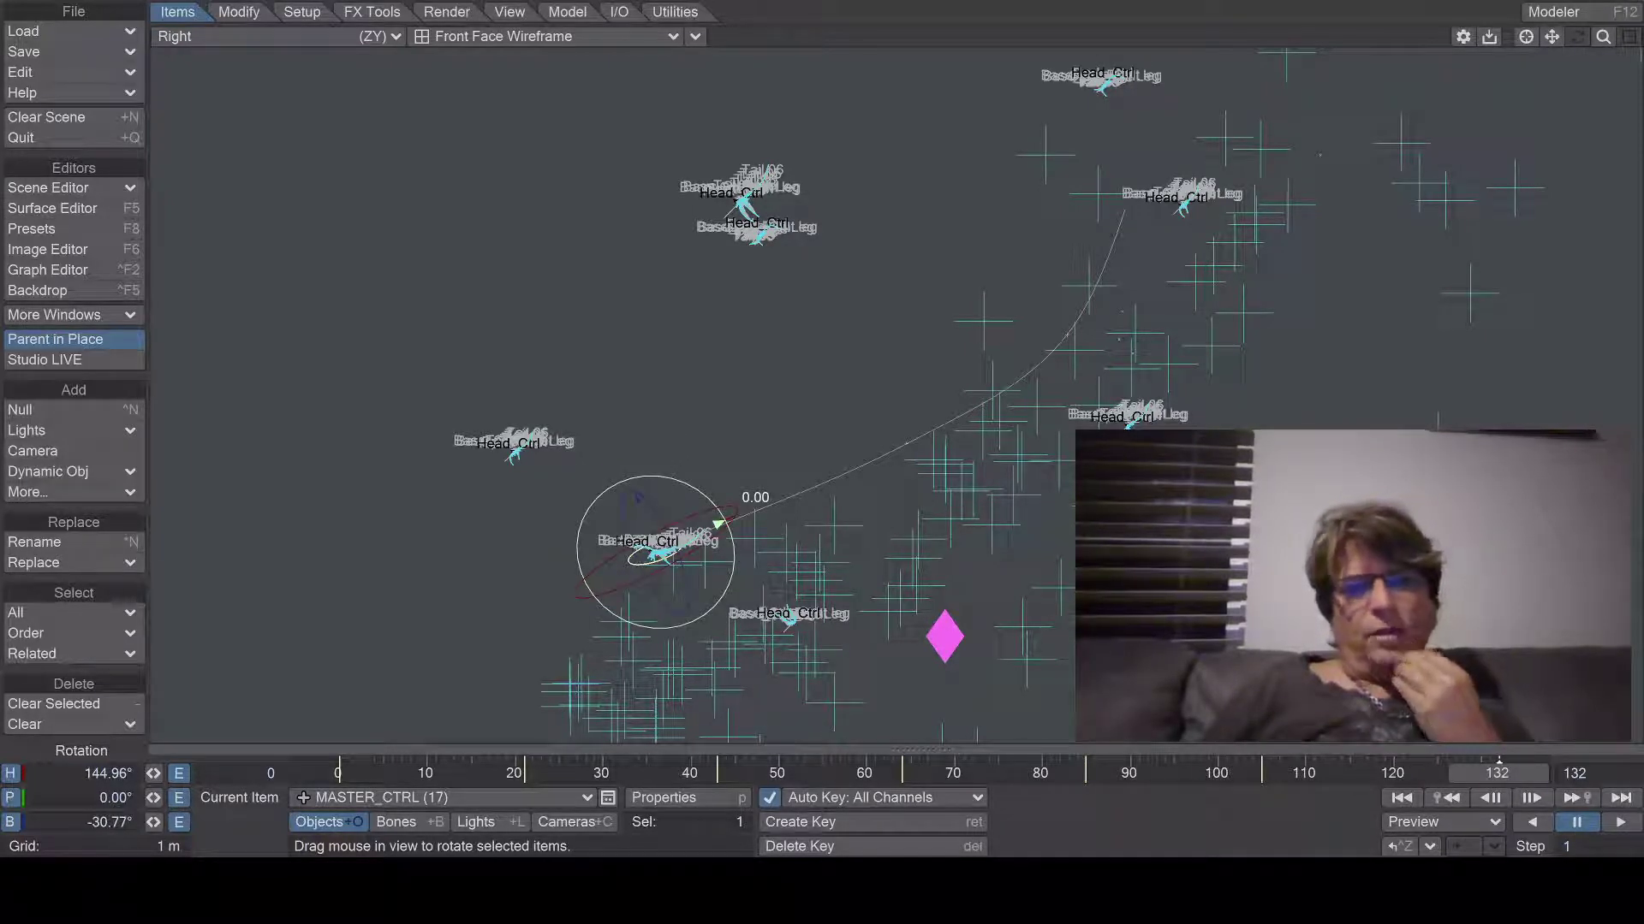
{"action": "left_click_drag", "start_coordinate": [719, 524], "coordinate": [717, 526]}
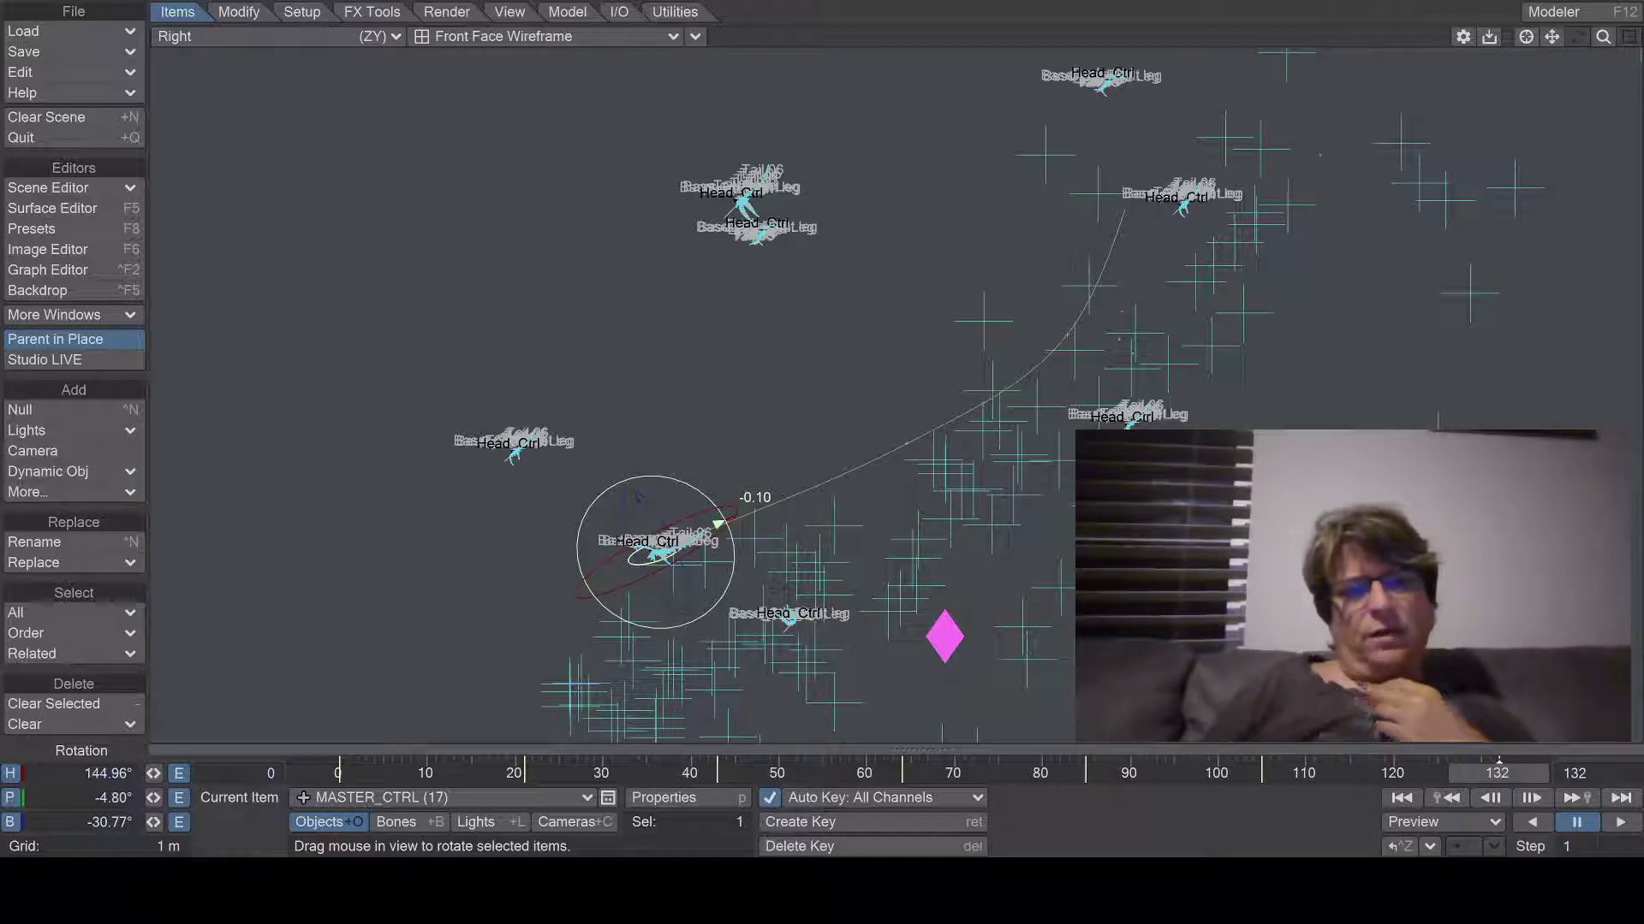
{"action": "left_click_drag", "start_coordinate": [718, 523], "coordinate": [714, 518]}
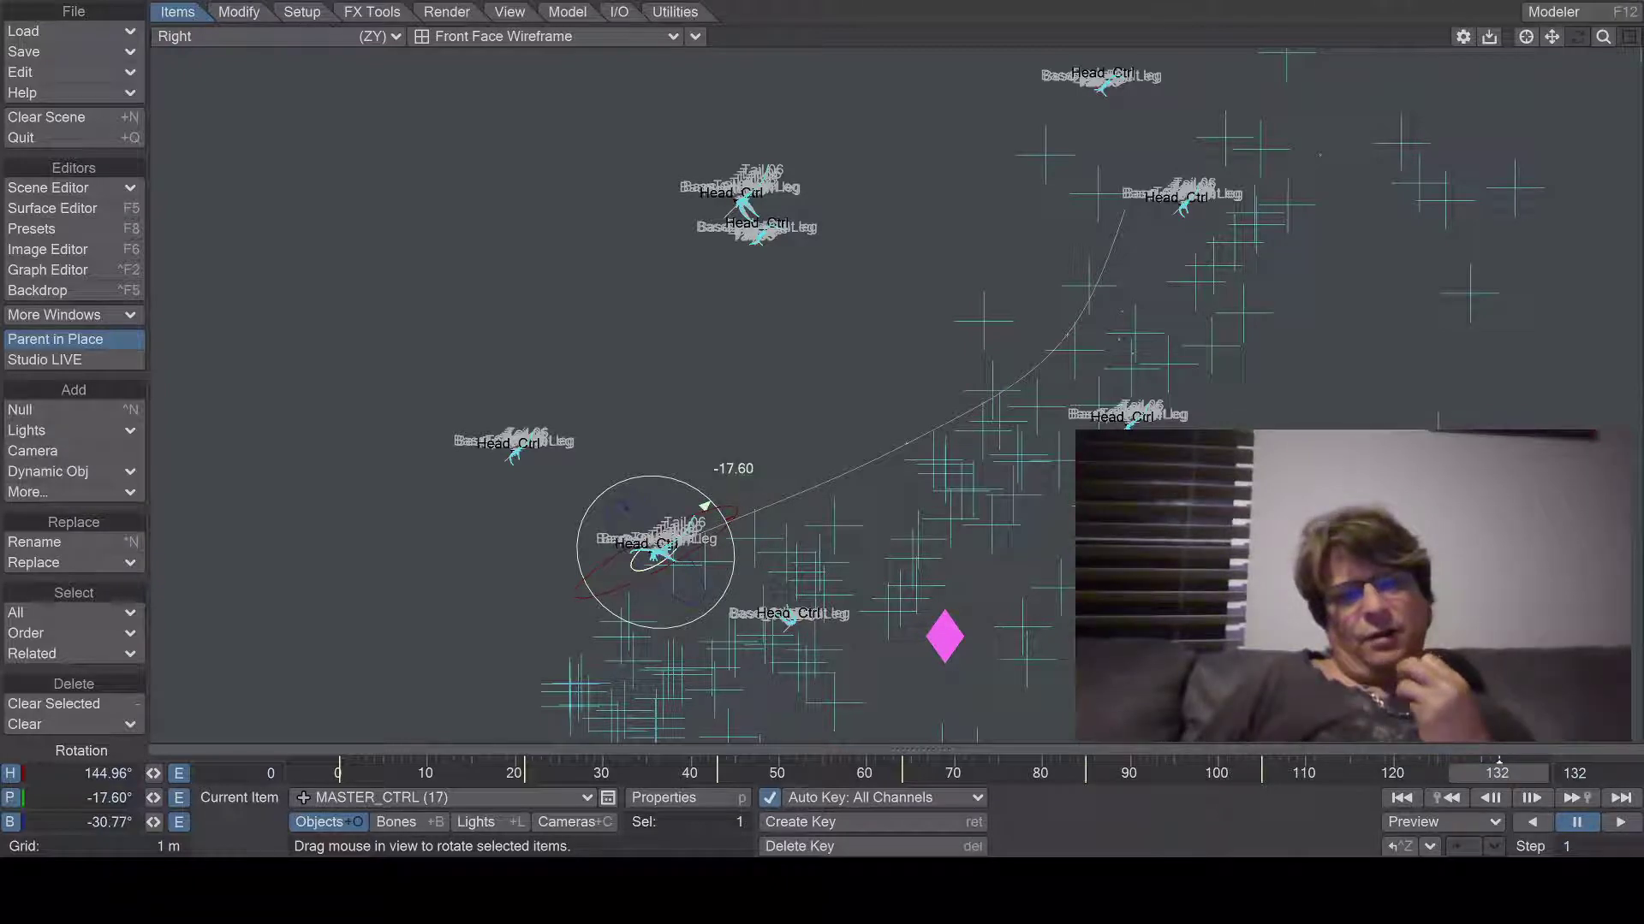
{"action": "left_click_drag", "start_coordinate": [704, 505], "coordinate": [722, 580]}
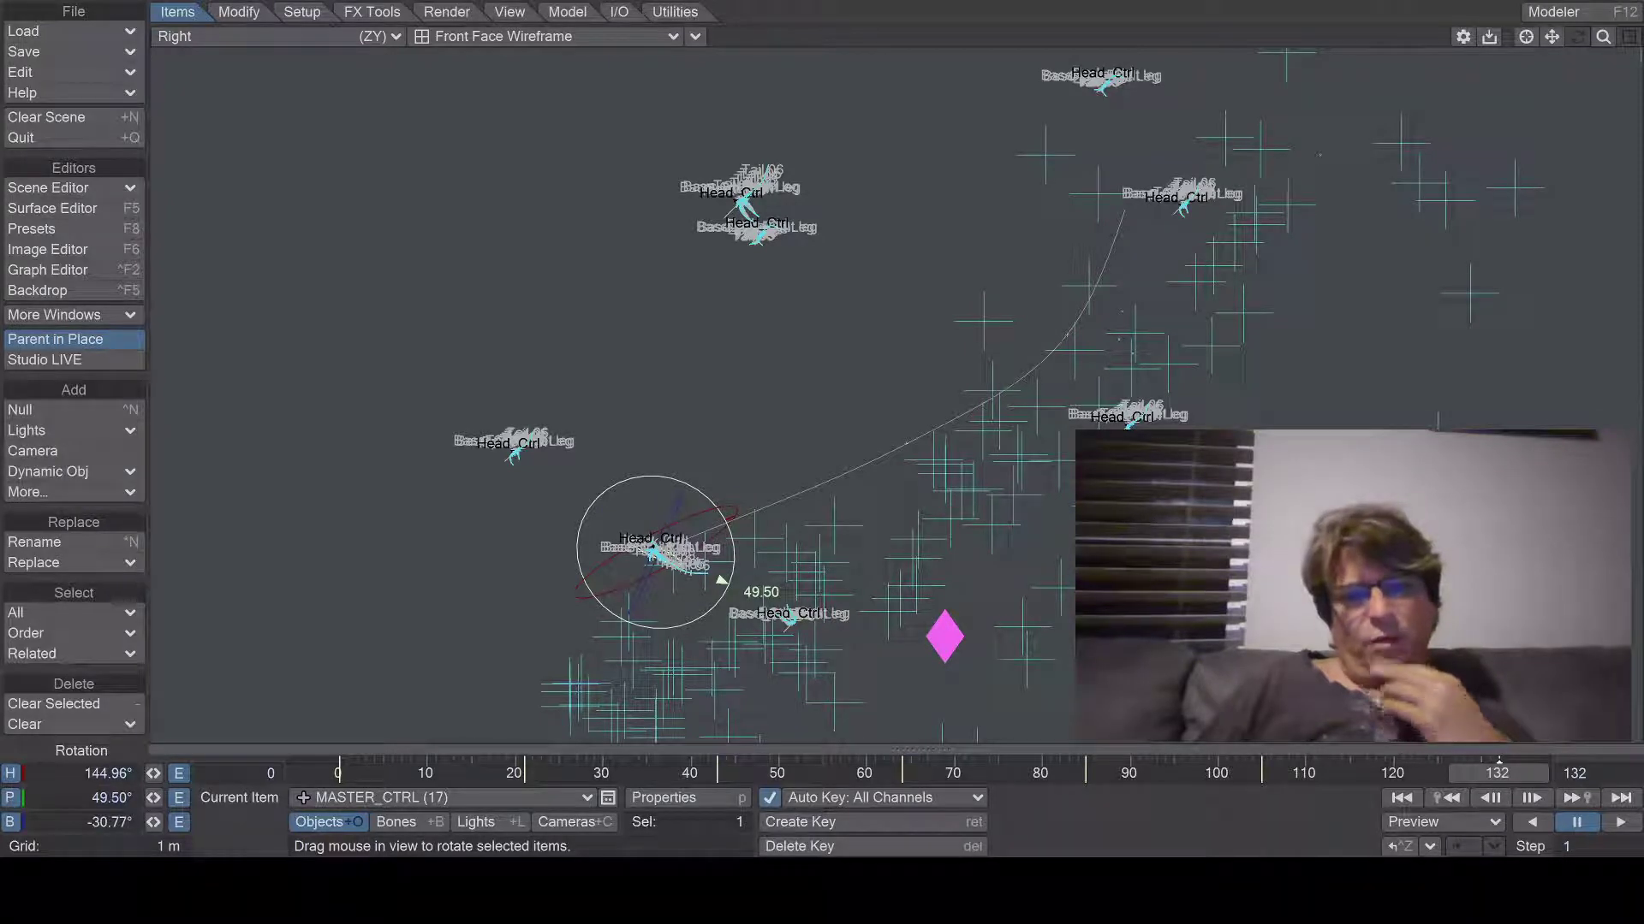
{"action": "left_click_drag", "start_coordinate": [721, 580], "coordinate": [719, 584]}
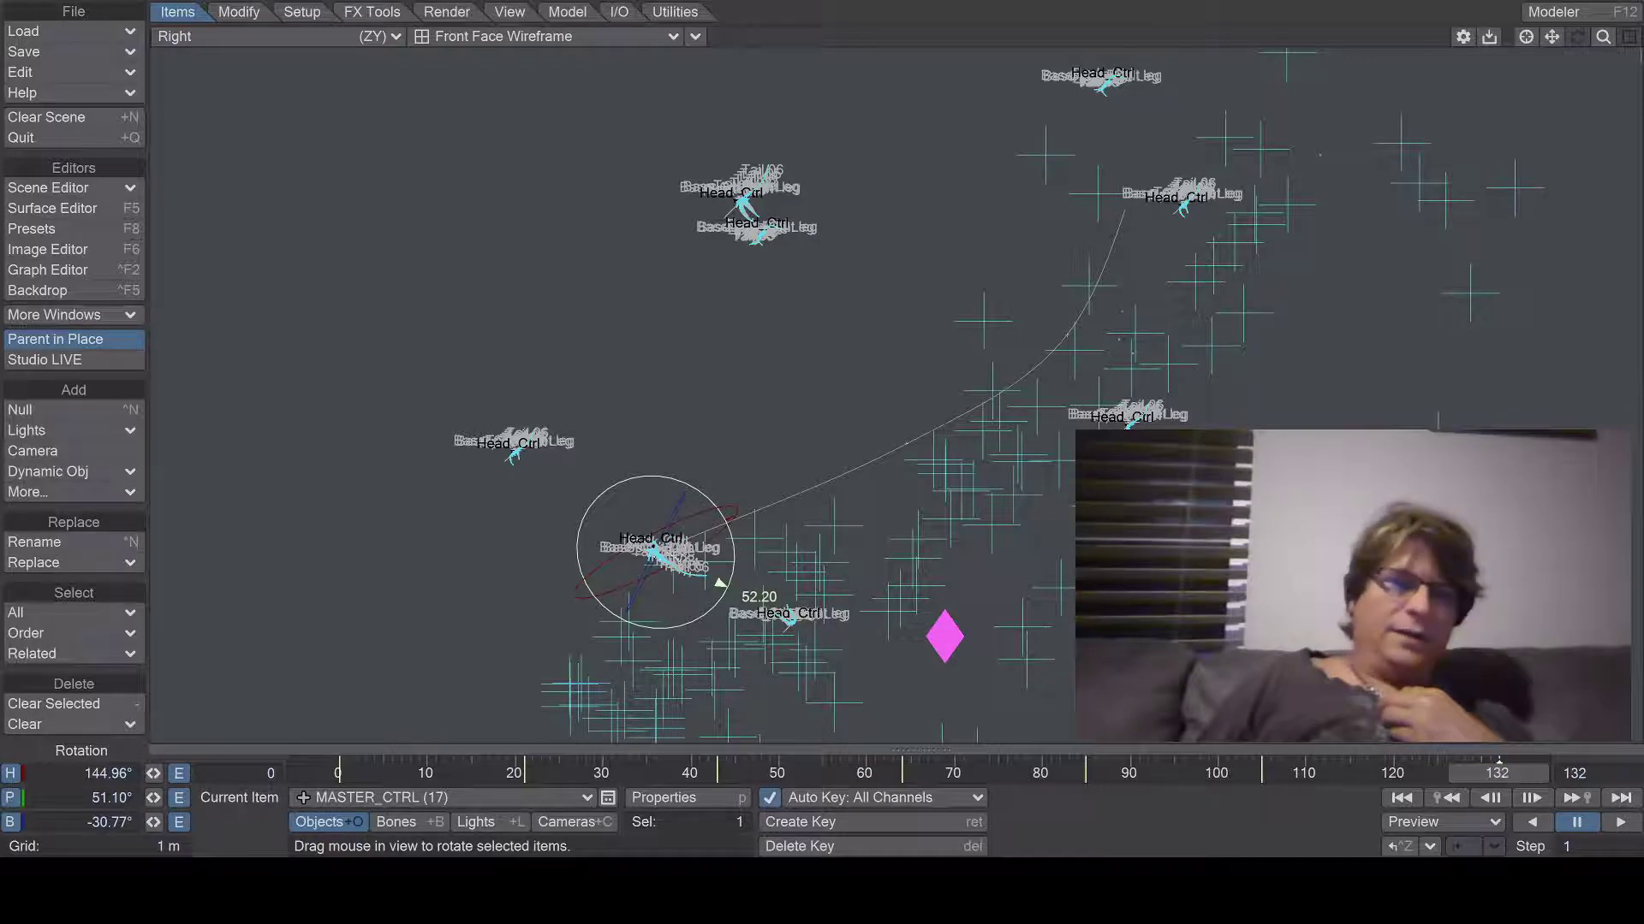
{"action": "left_click_drag", "start_coordinate": [721, 585], "coordinate": [721, 582]}
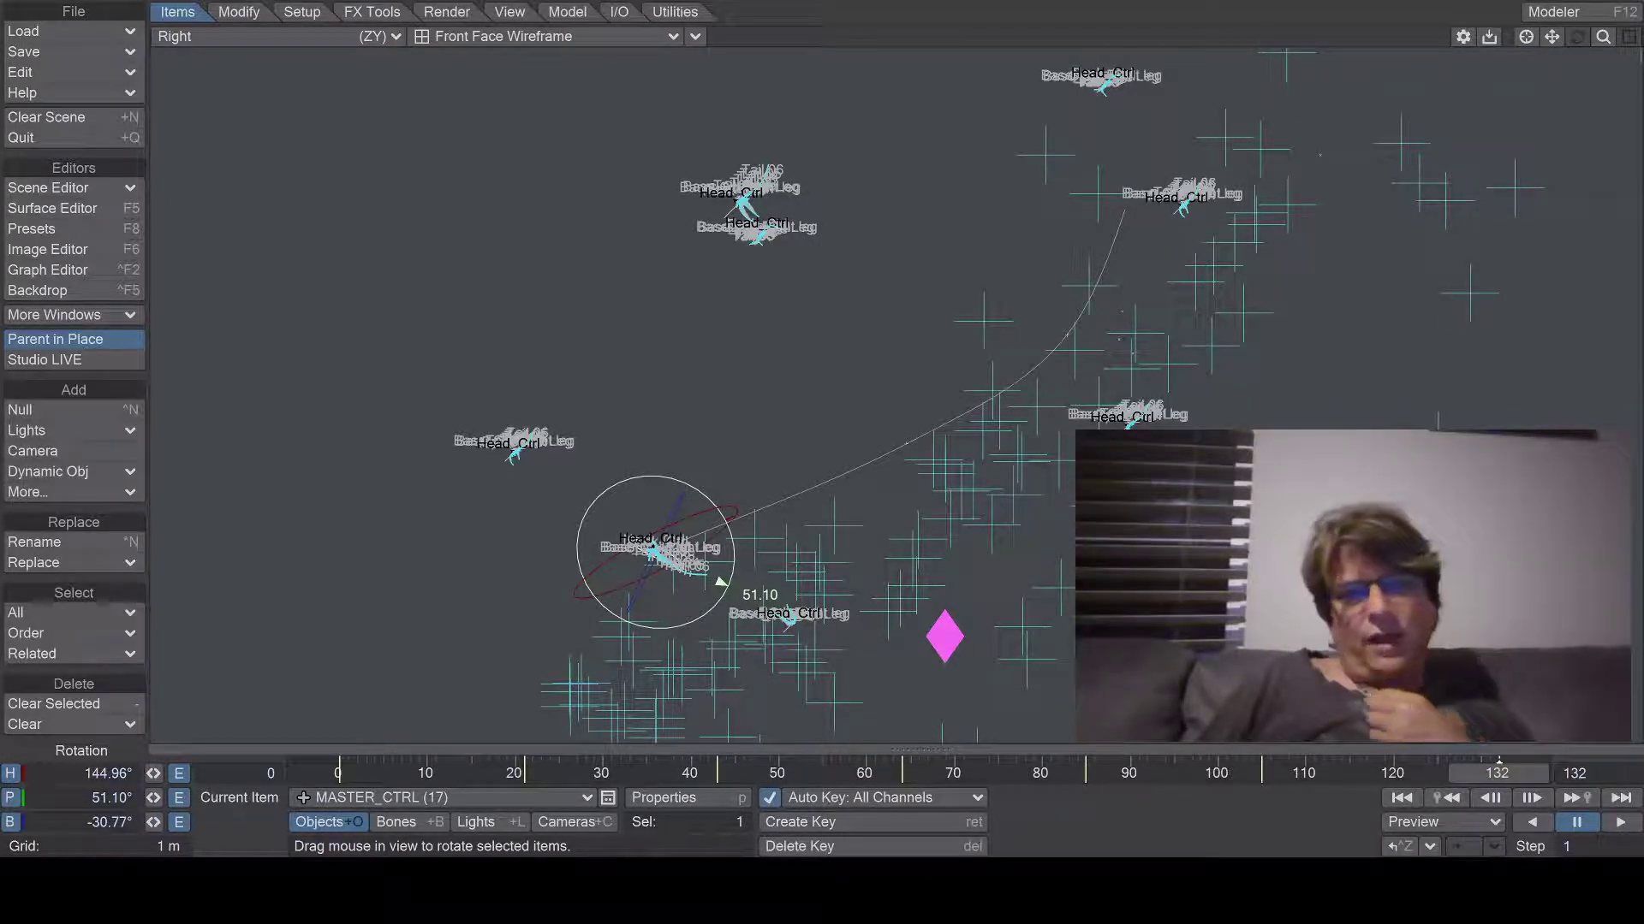
{"action": "left_click_drag", "start_coordinate": [721, 582], "coordinate": [720, 583]}
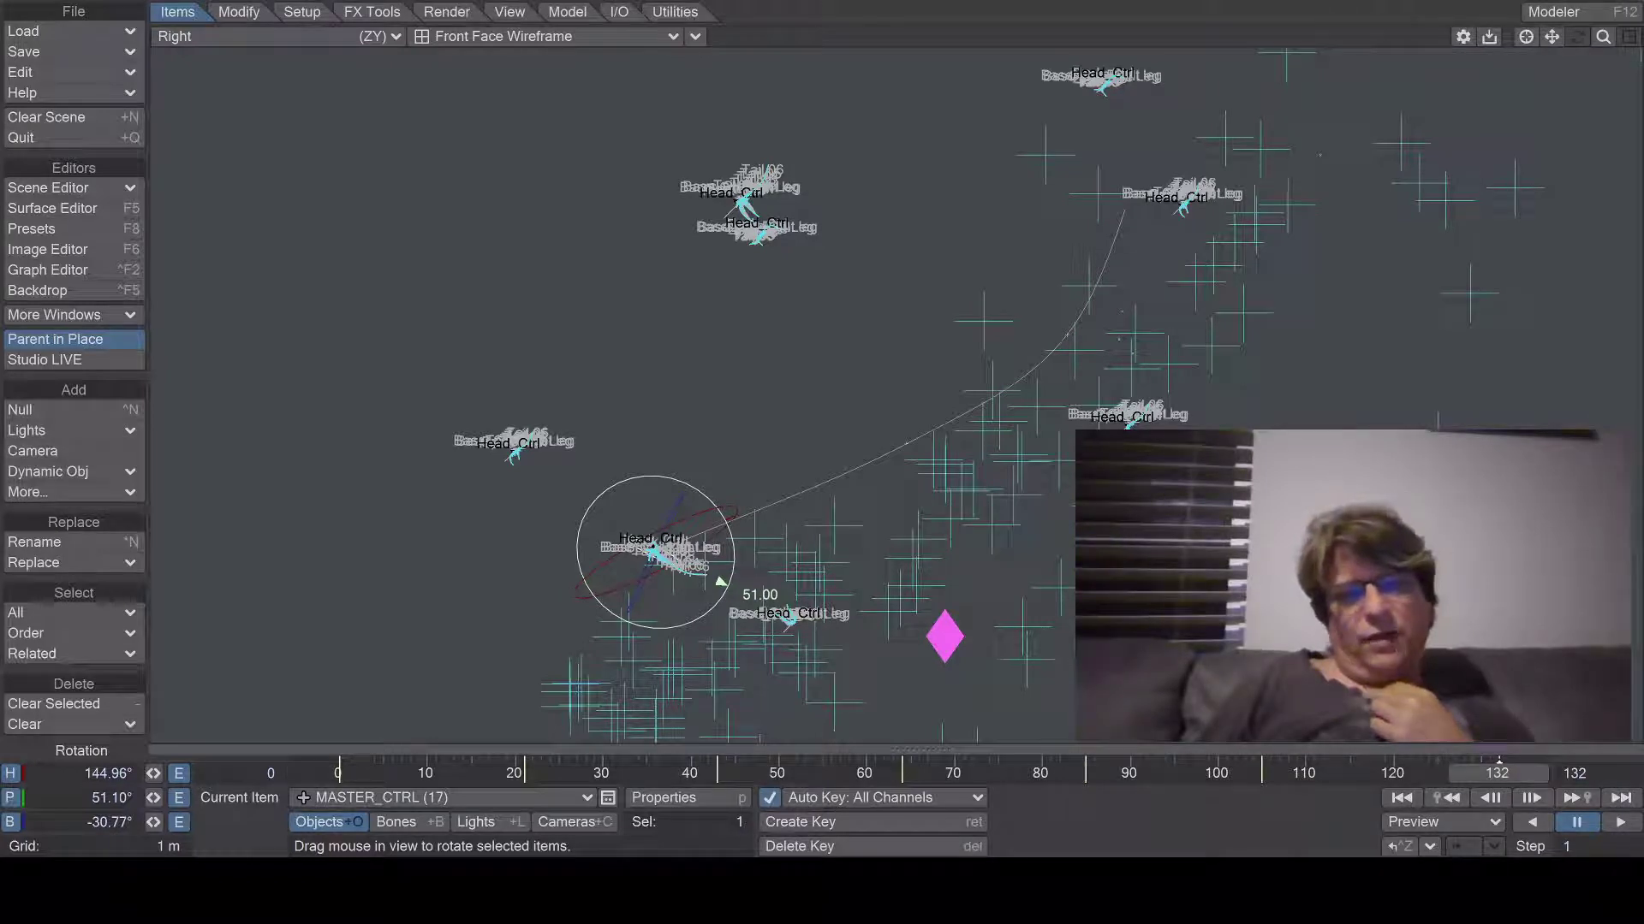
{"action": "left_click_drag", "start_coordinate": [721, 582], "coordinate": [723, 579]}
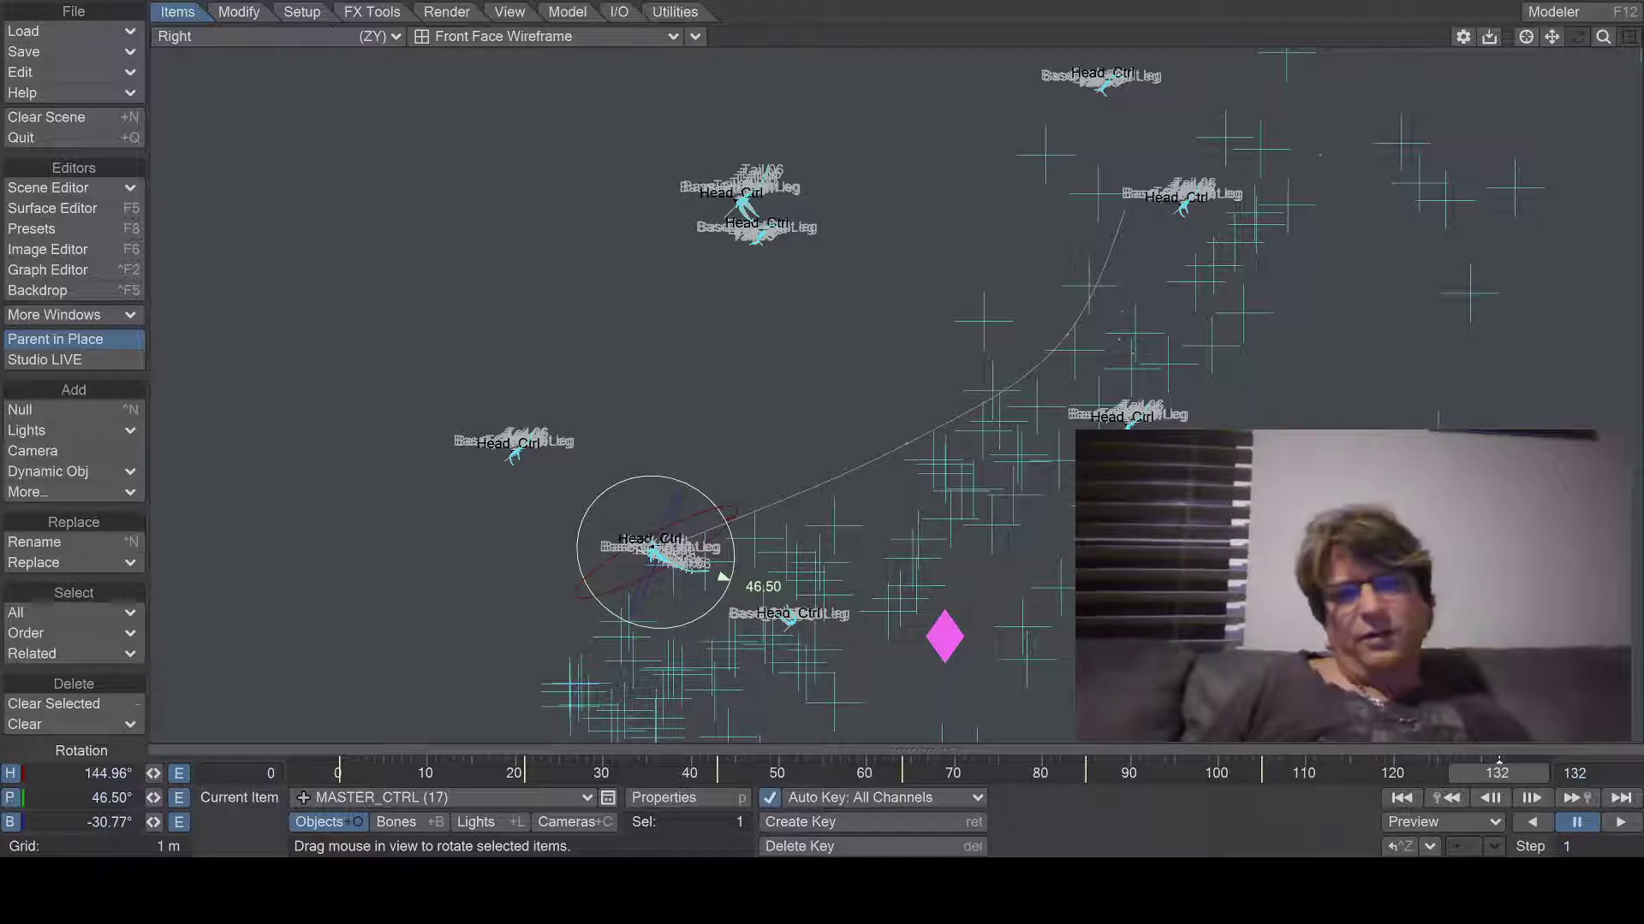
{"action": "left_click_drag", "start_coordinate": [723, 579], "coordinate": [724, 577]}
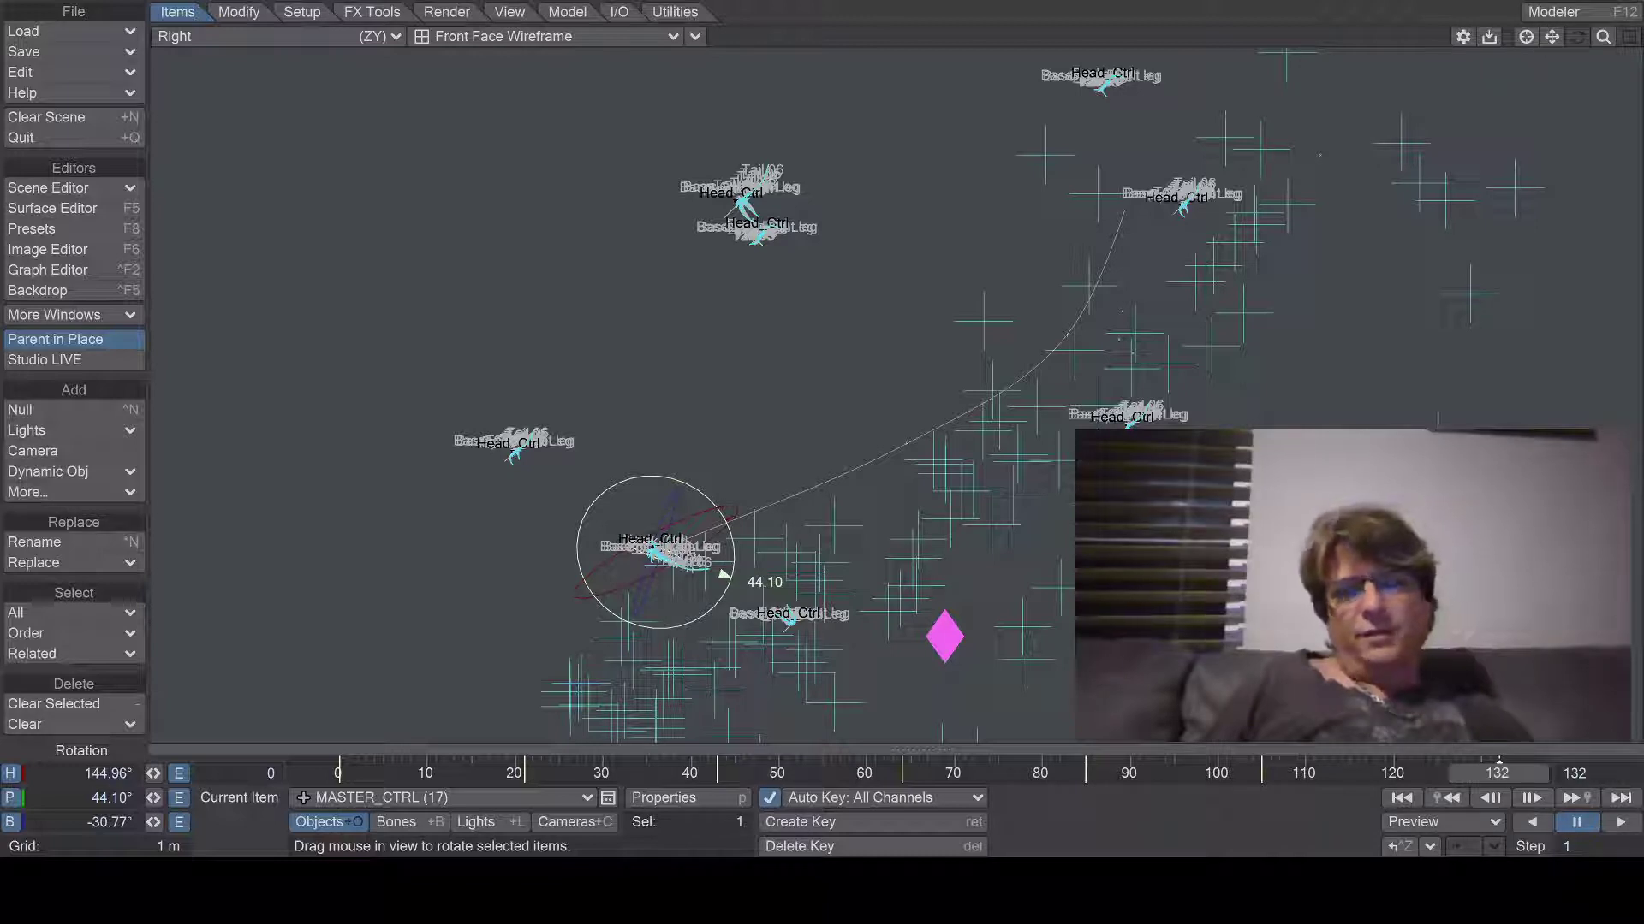
{"action": "left_click_drag", "start_coordinate": [723, 574], "coordinate": [726, 570]}
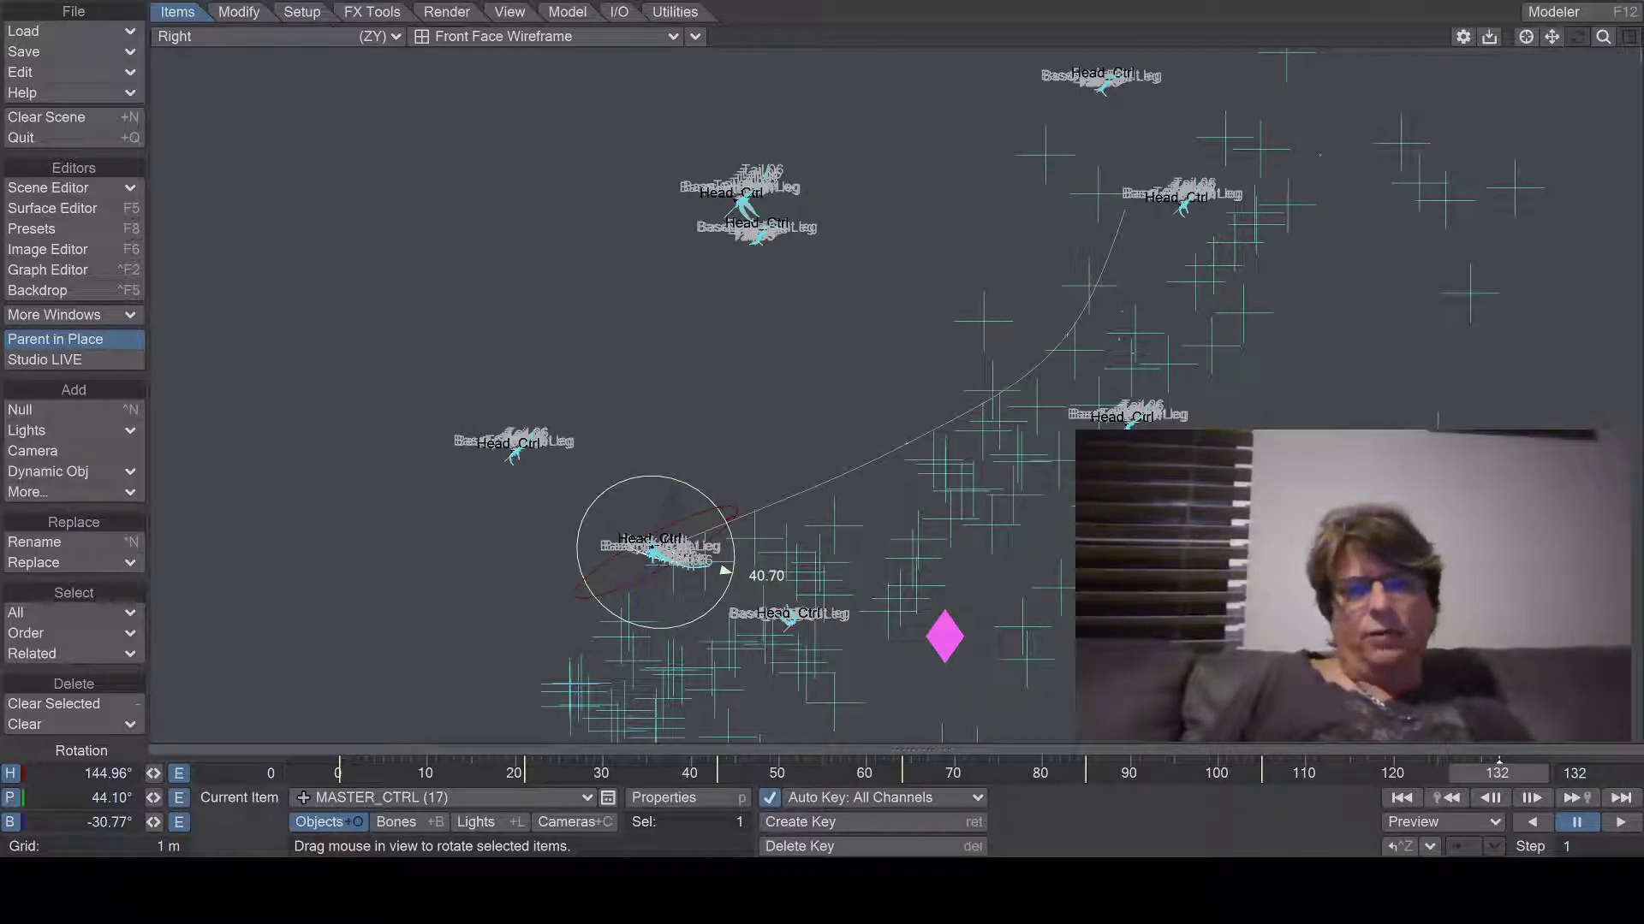
{"action": "left_click_drag", "start_coordinate": [726, 570], "coordinate": [656, 473]}
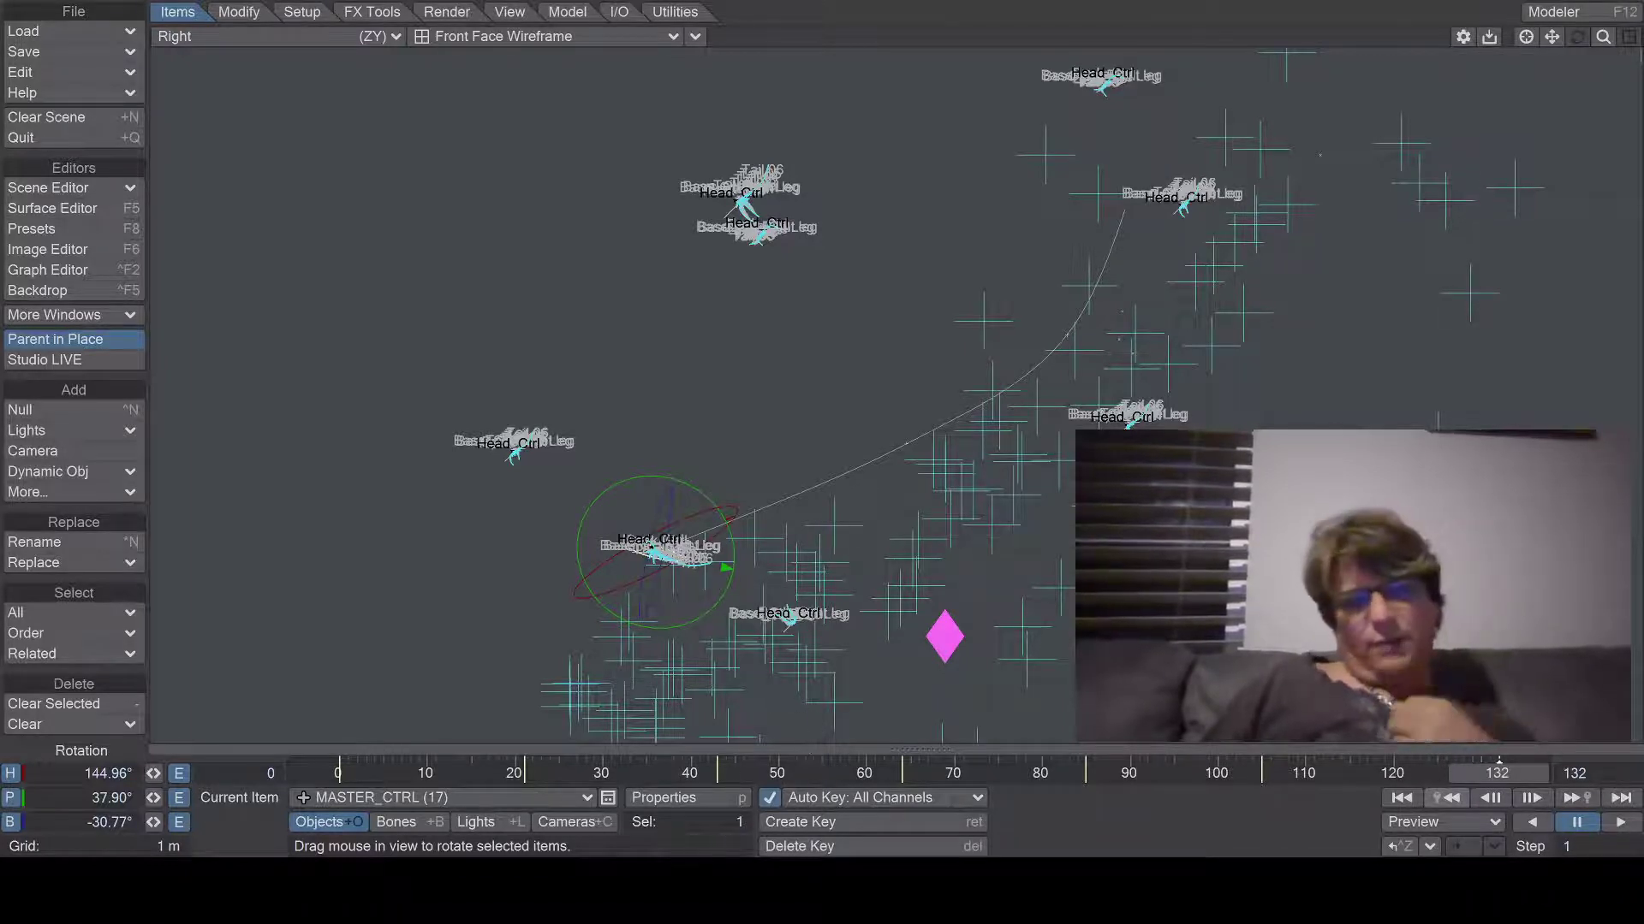
Step: Go to the keyframe at frame 105 and rotate MASTER_CTRL (17) to a pitch of about 36.68°
{"action": "left_click", "coordinate": [1446, 798]}
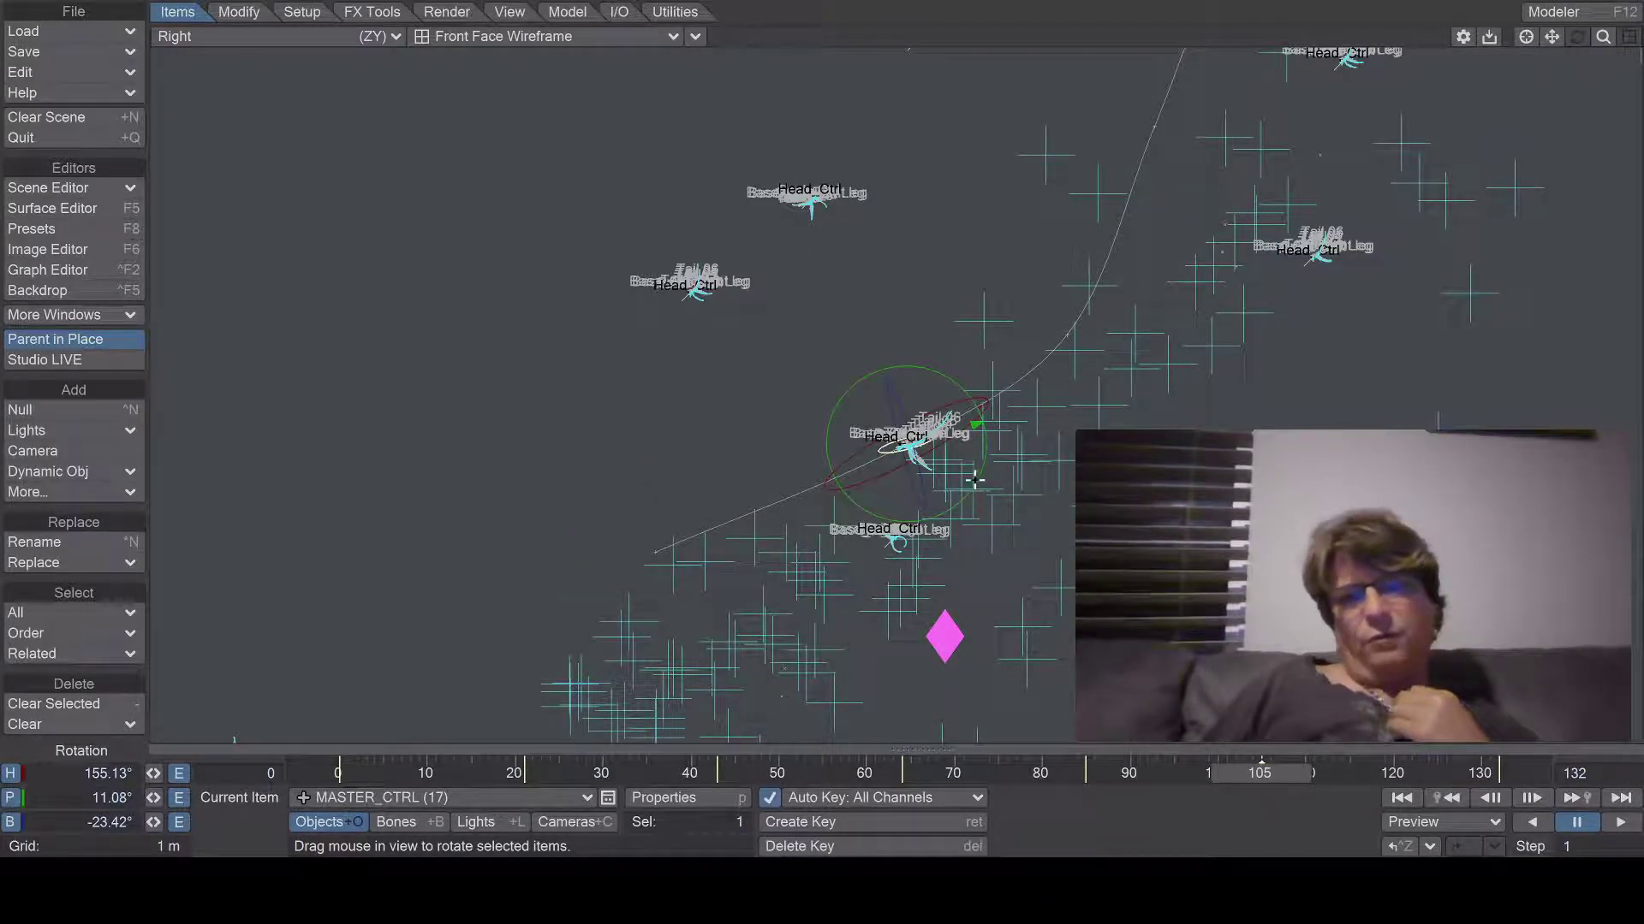
{"action": "left_click_drag", "start_coordinate": [976, 423], "coordinate": [977, 425]}
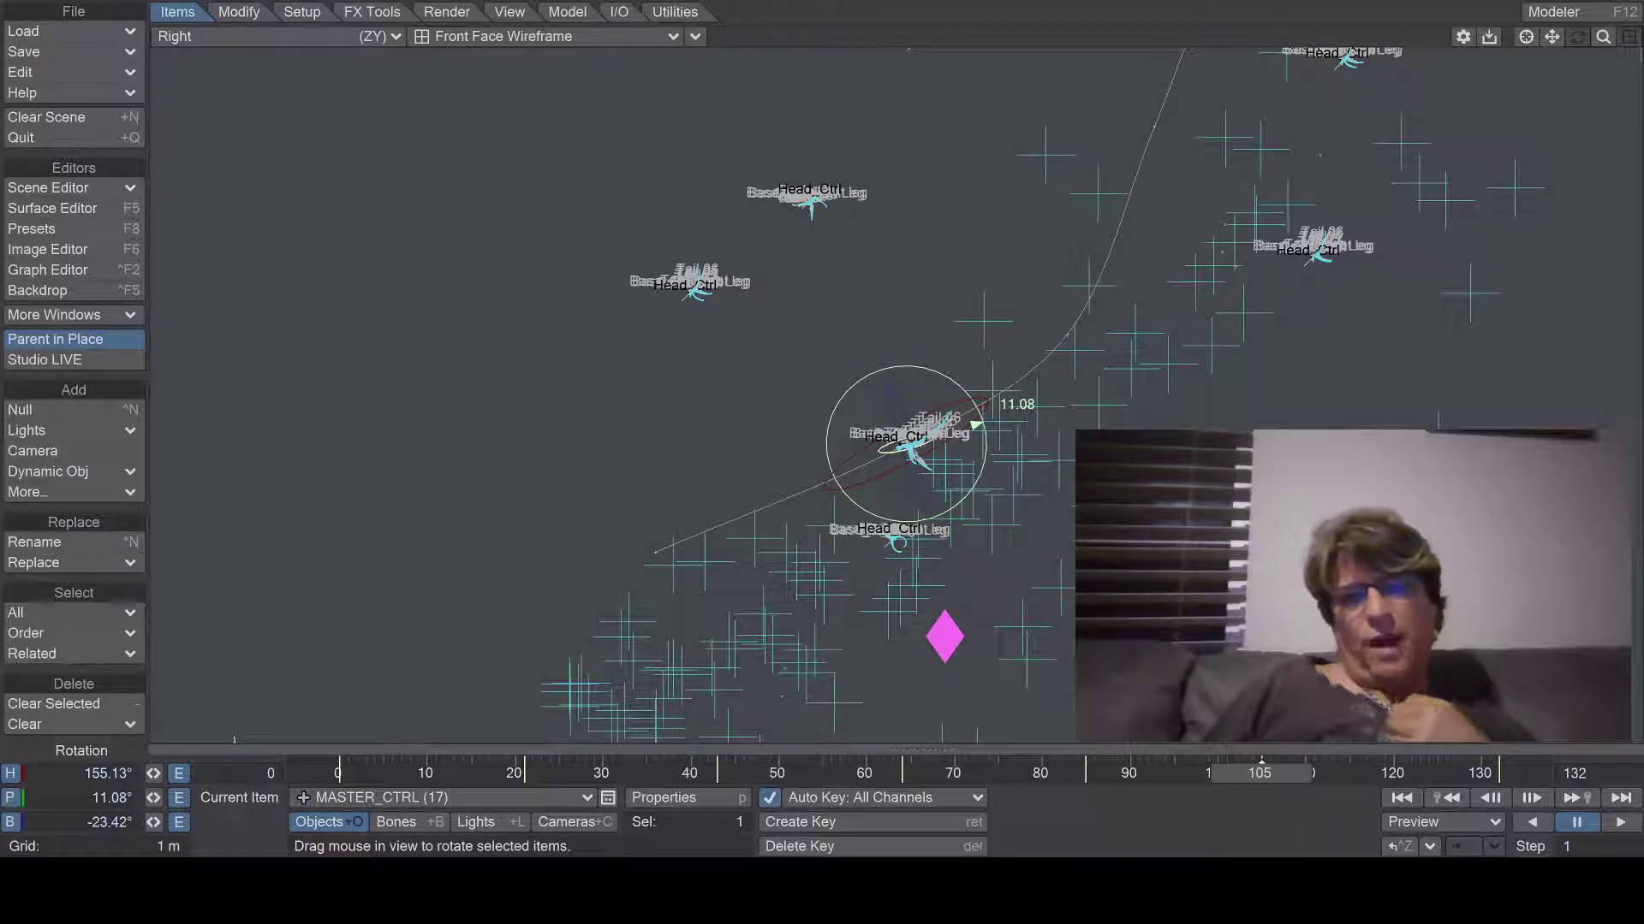
{"action": "left_click_drag", "start_coordinate": [977, 425], "coordinate": [977, 427]}
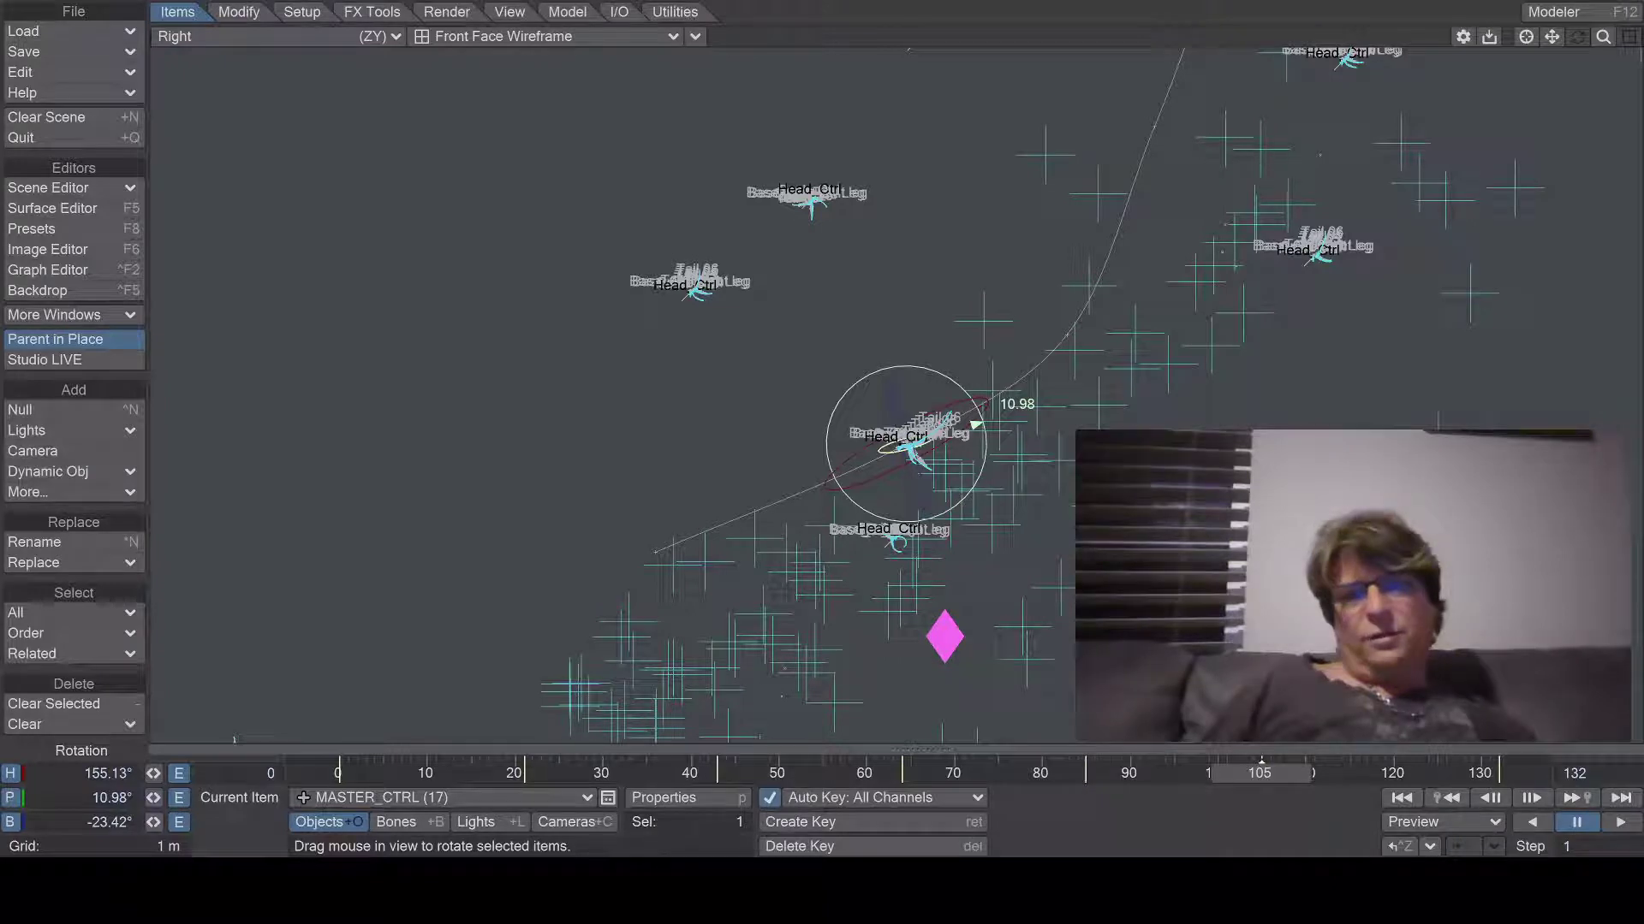
{"action": "left_click_drag", "start_coordinate": [976, 425], "coordinate": [972, 416]}
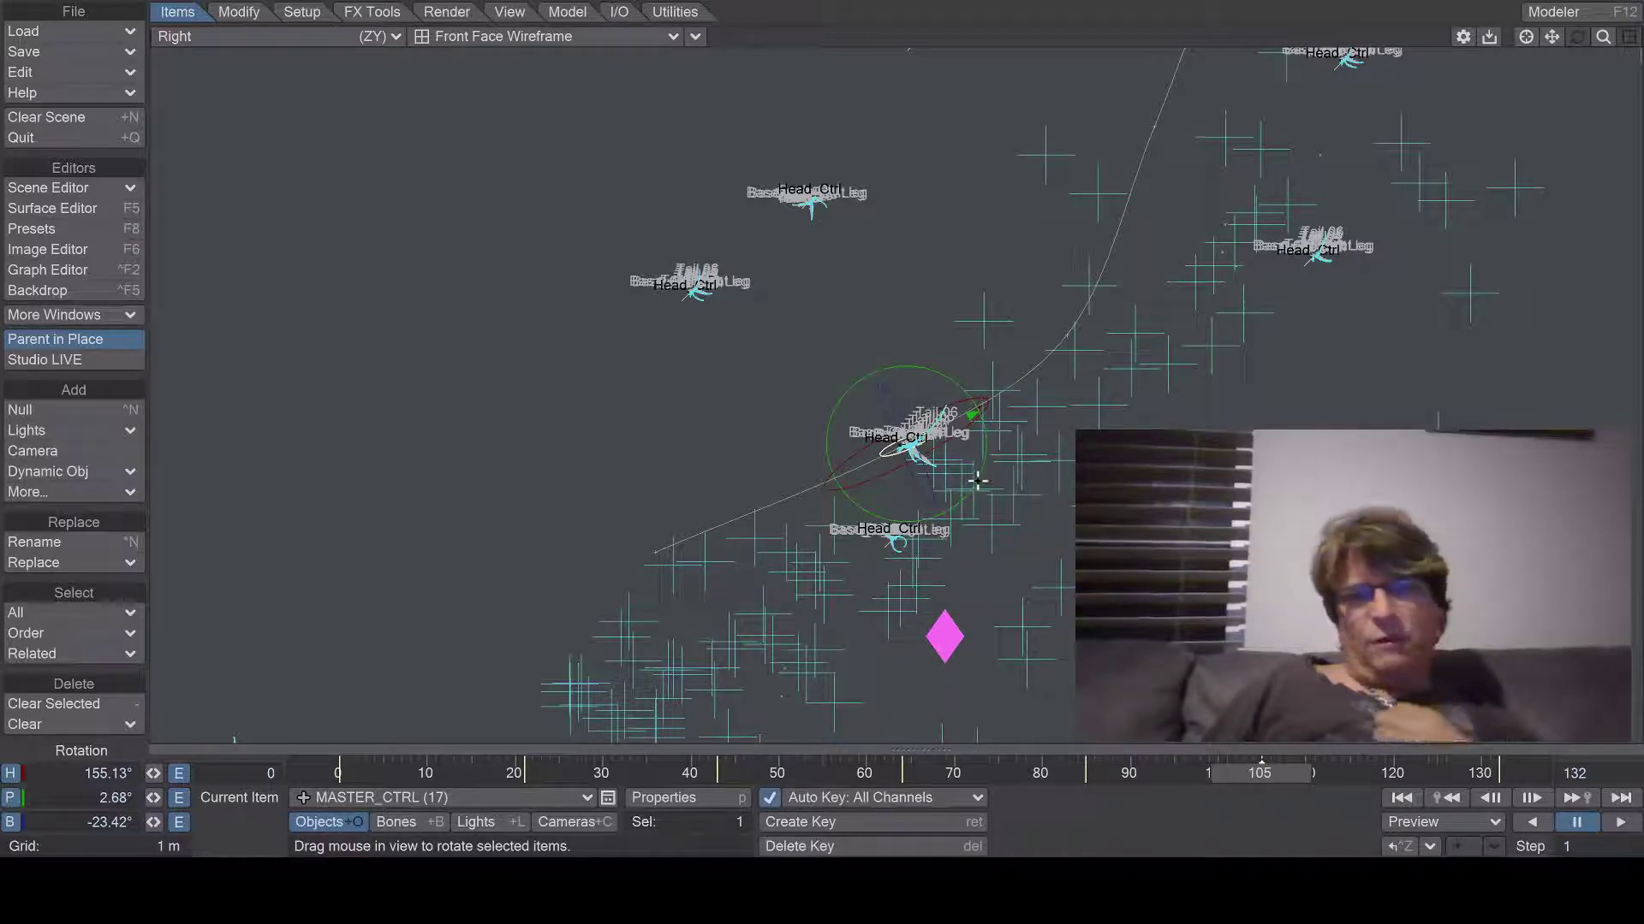
{"action": "left_click_drag", "start_coordinate": [976, 480], "coordinate": [988, 434]}
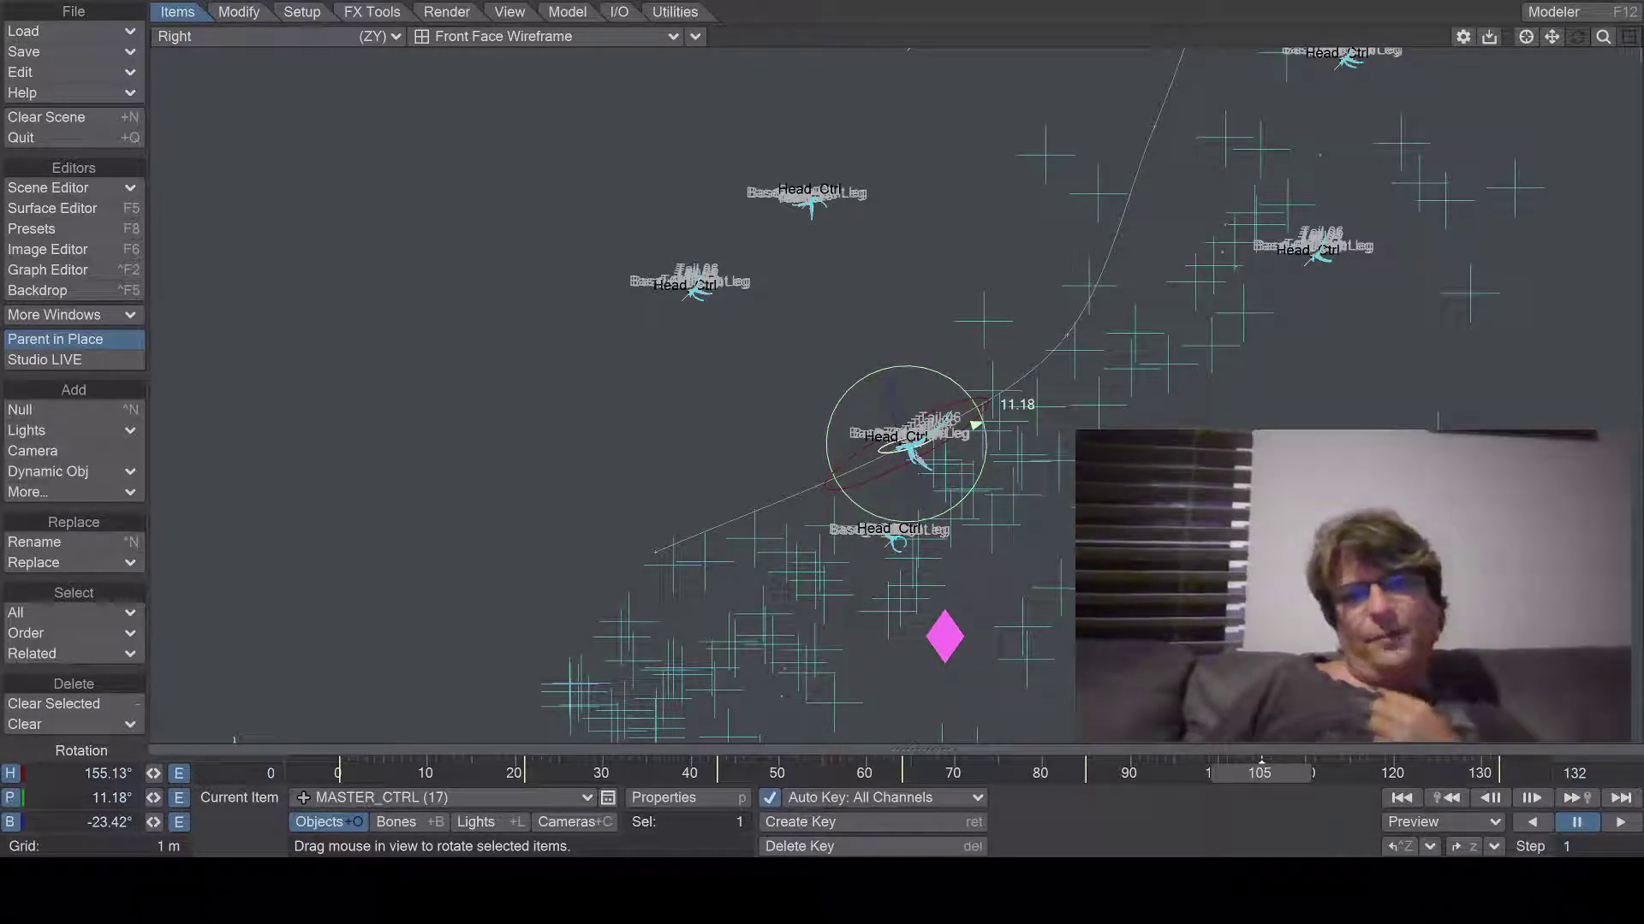
{"action": "left_click_drag", "start_coordinate": [975, 424], "coordinate": [978, 442]}
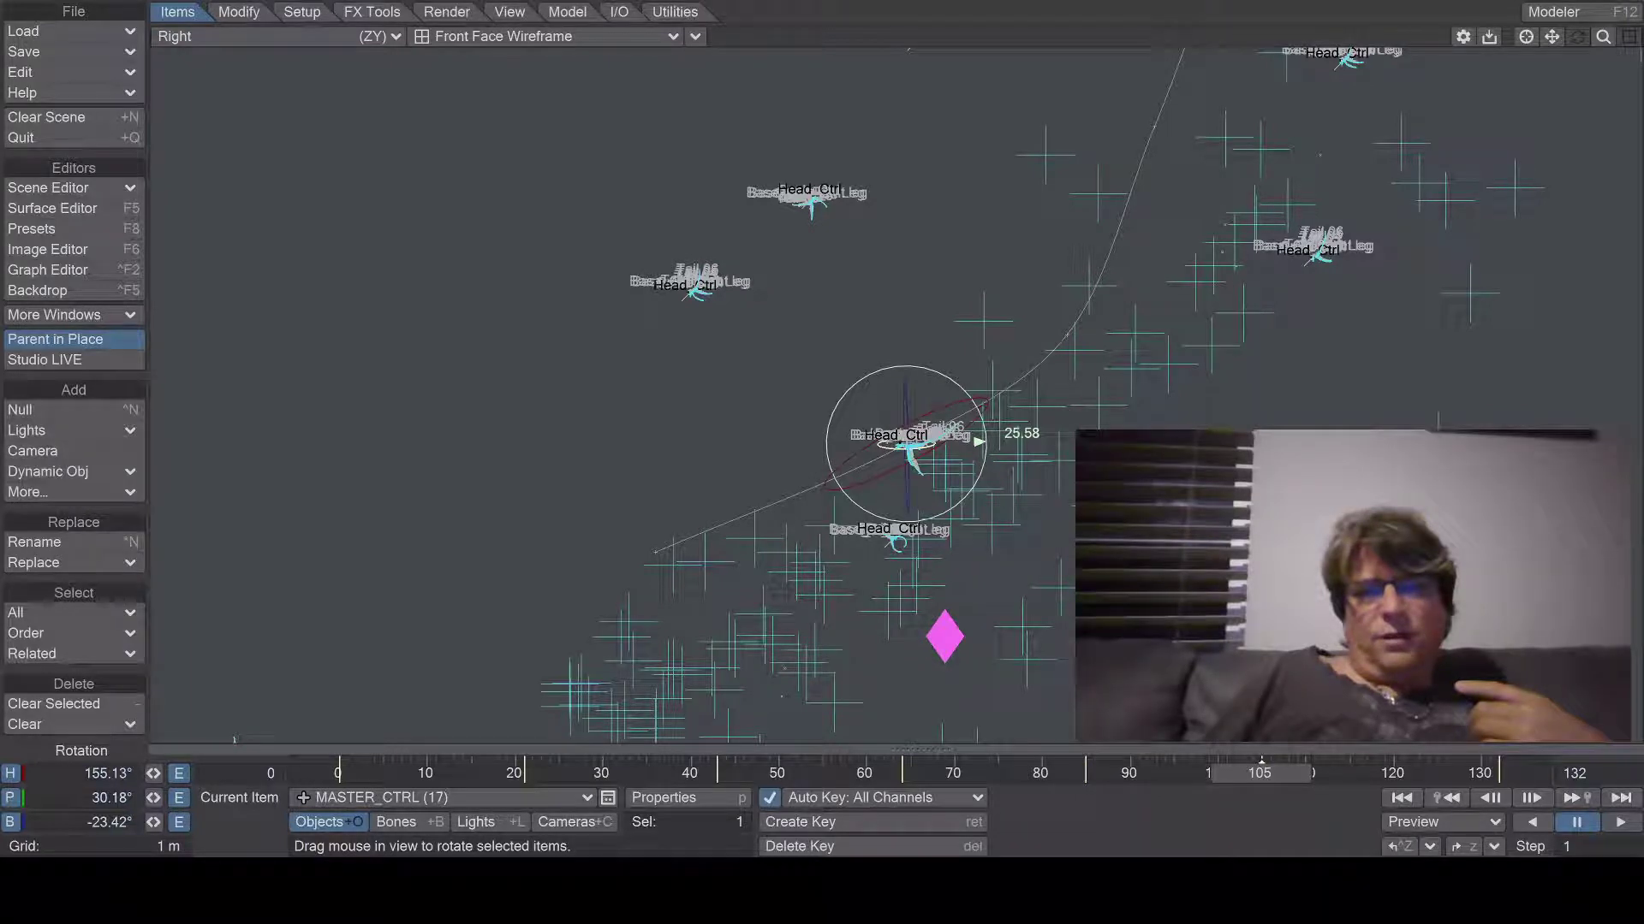
{"action": "left_click_drag", "start_coordinate": [978, 441], "coordinate": [979, 444]}
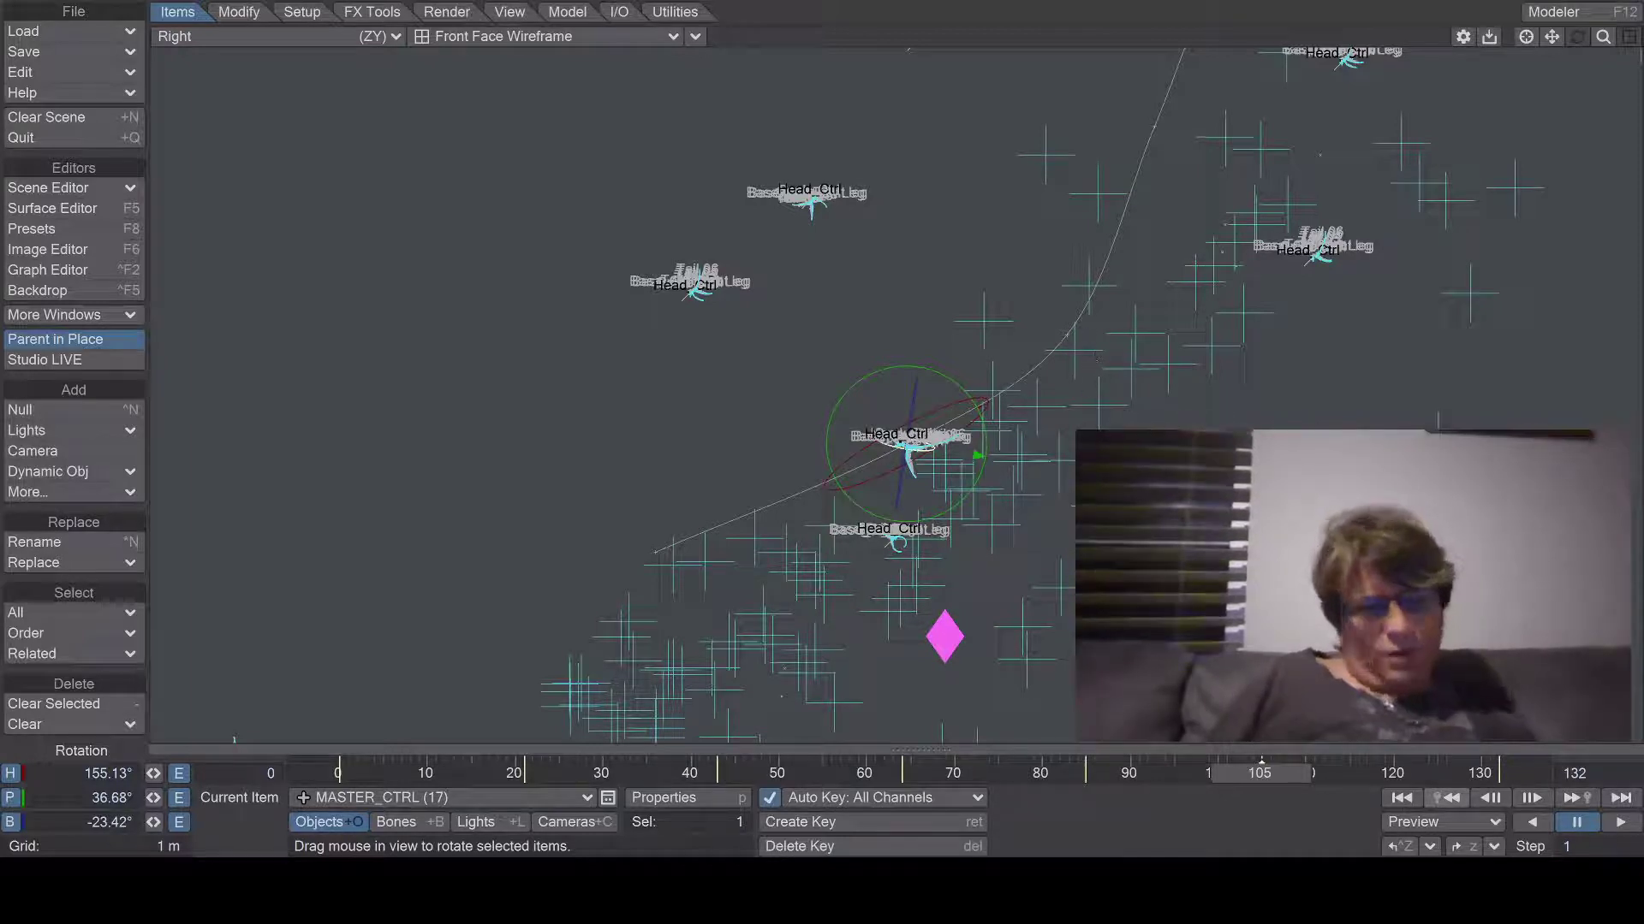
Step: Go to the keyframe at frame 85 and adjust the pitch of MASTER_CTRL (17) to about -27.69°
{"action": "key", "text": "shift+Left"}
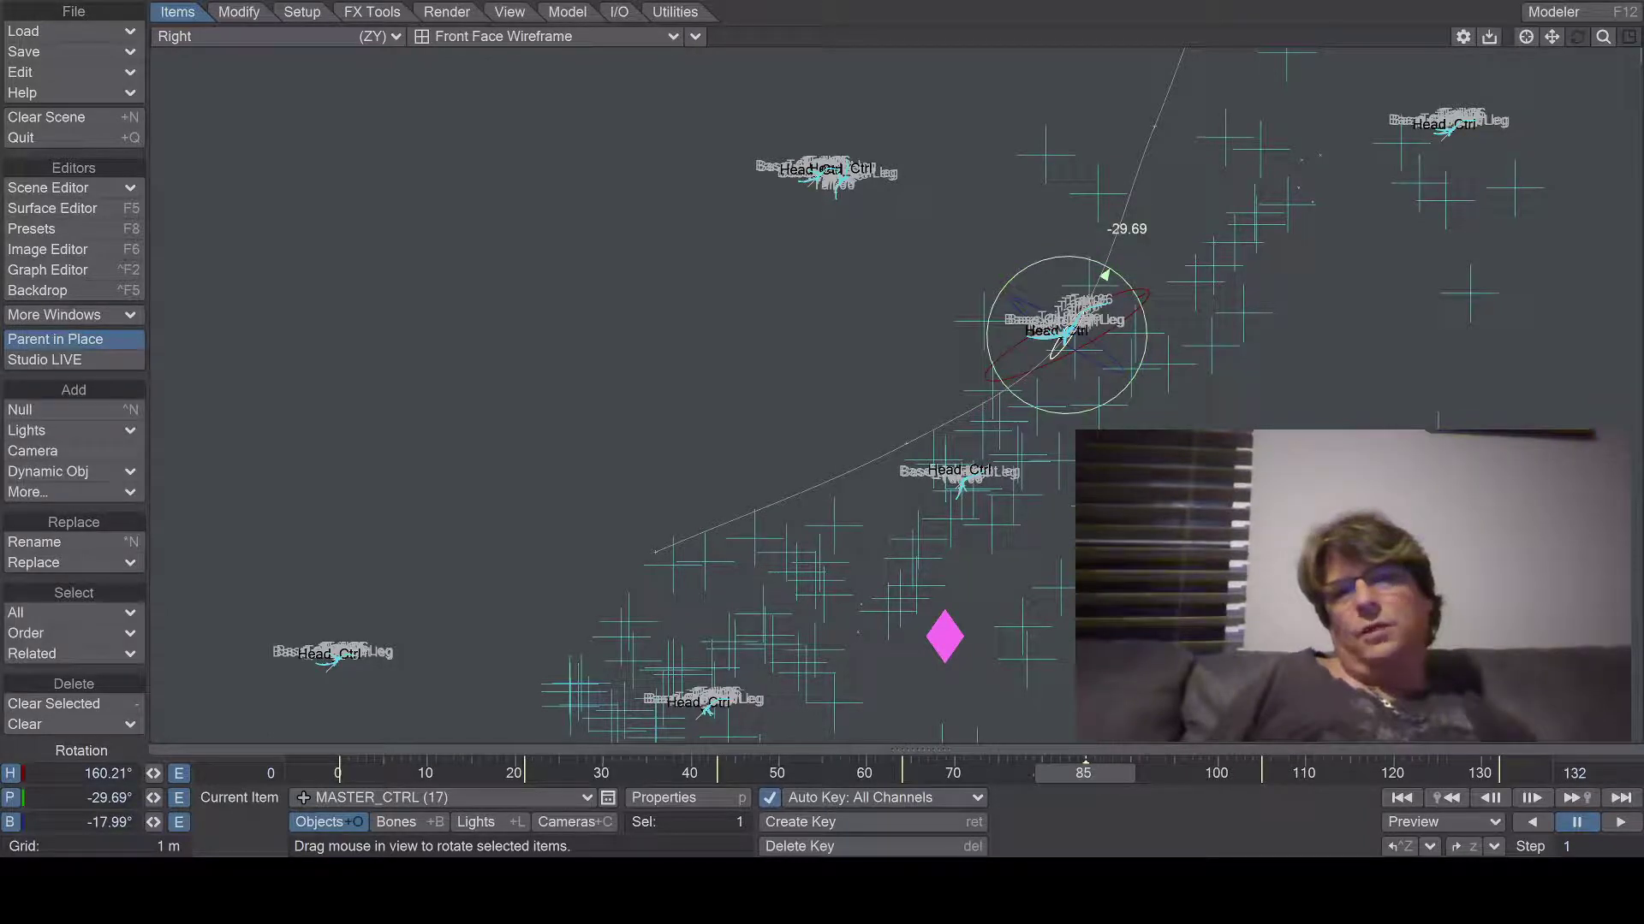
{"action": "left_click_drag", "start_coordinate": [1105, 275], "coordinate": [1106, 275]}
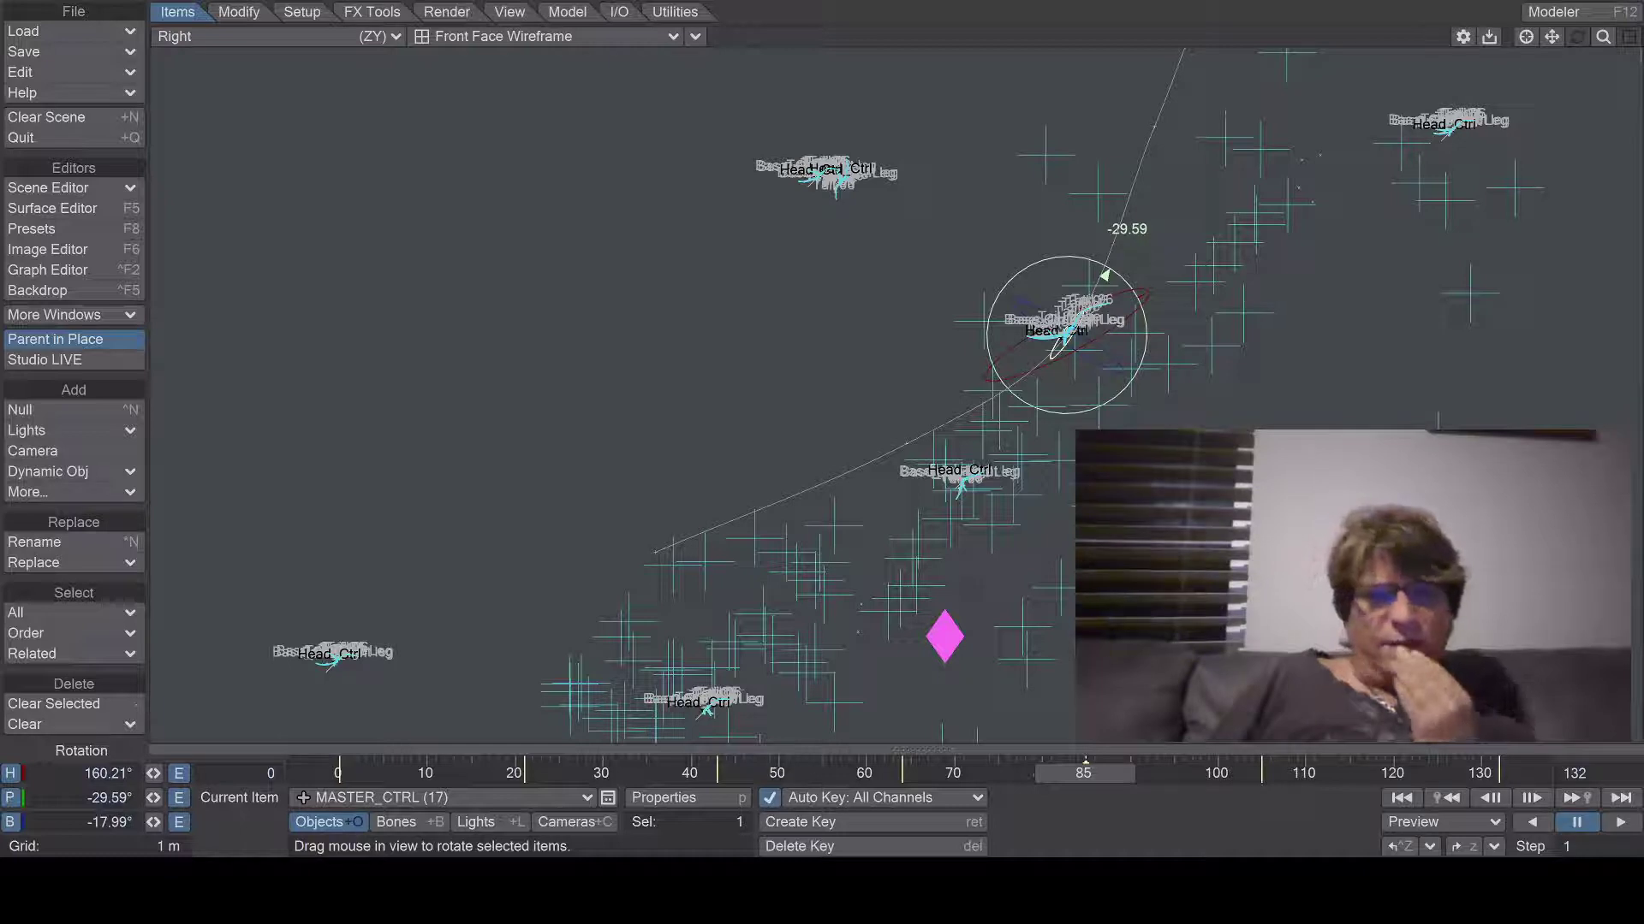
{"action": "left_click_drag", "start_coordinate": [1105, 274], "coordinate": [1107, 277]}
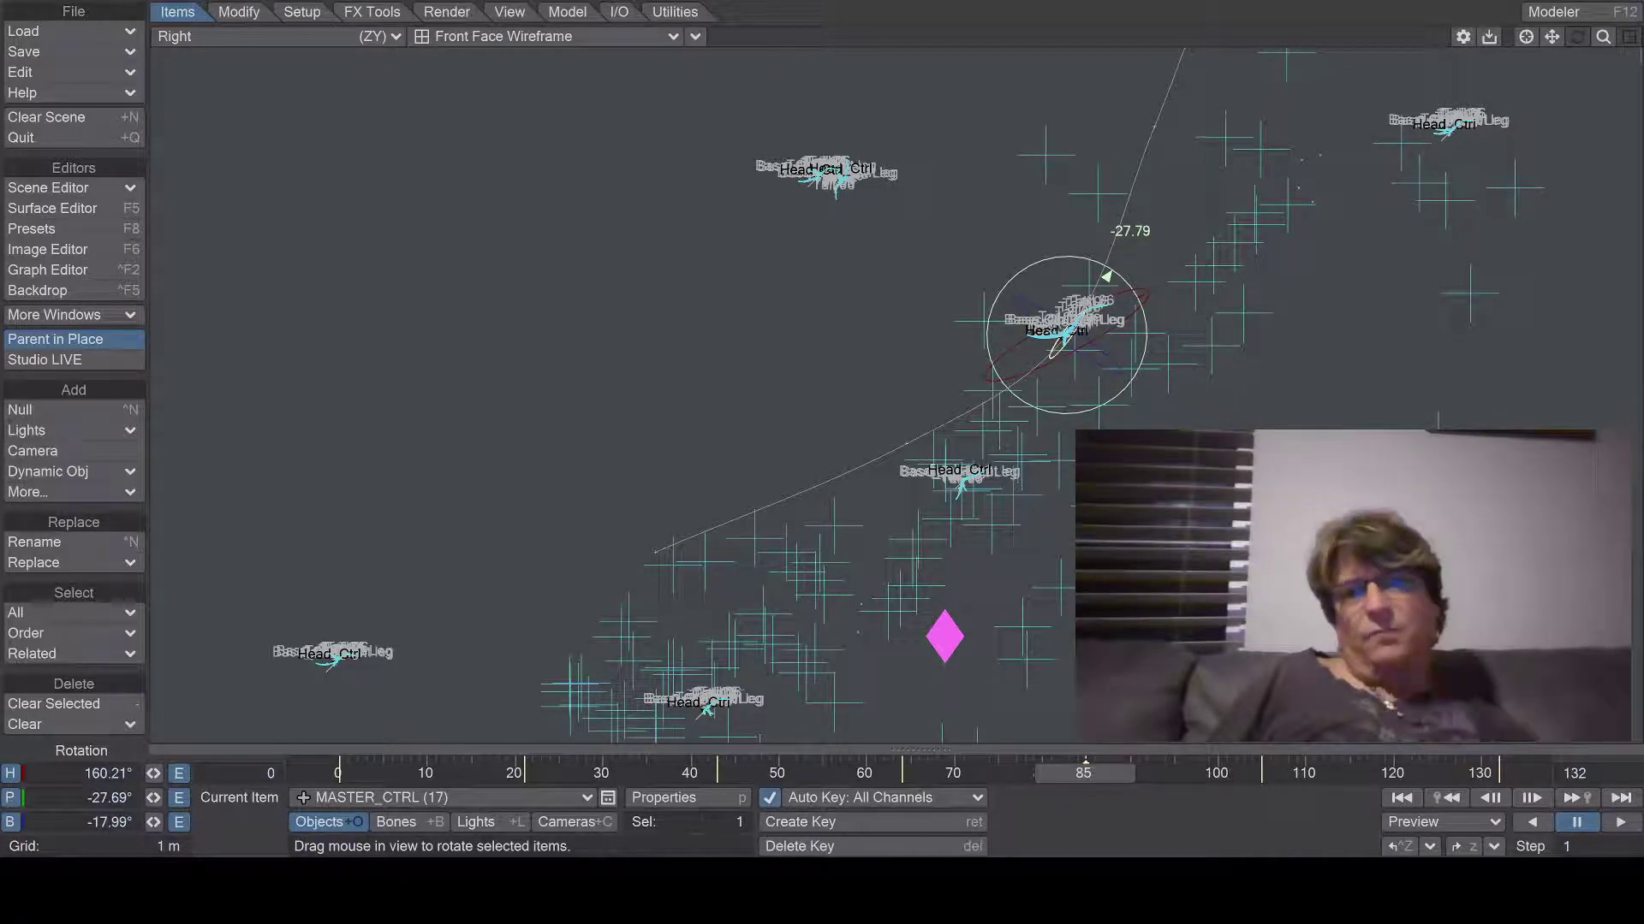
Step: Move MASTER_CTRL (17) upward at frame 85 to a Y position of about 967 mm
{"action": "key", "text": "t"}
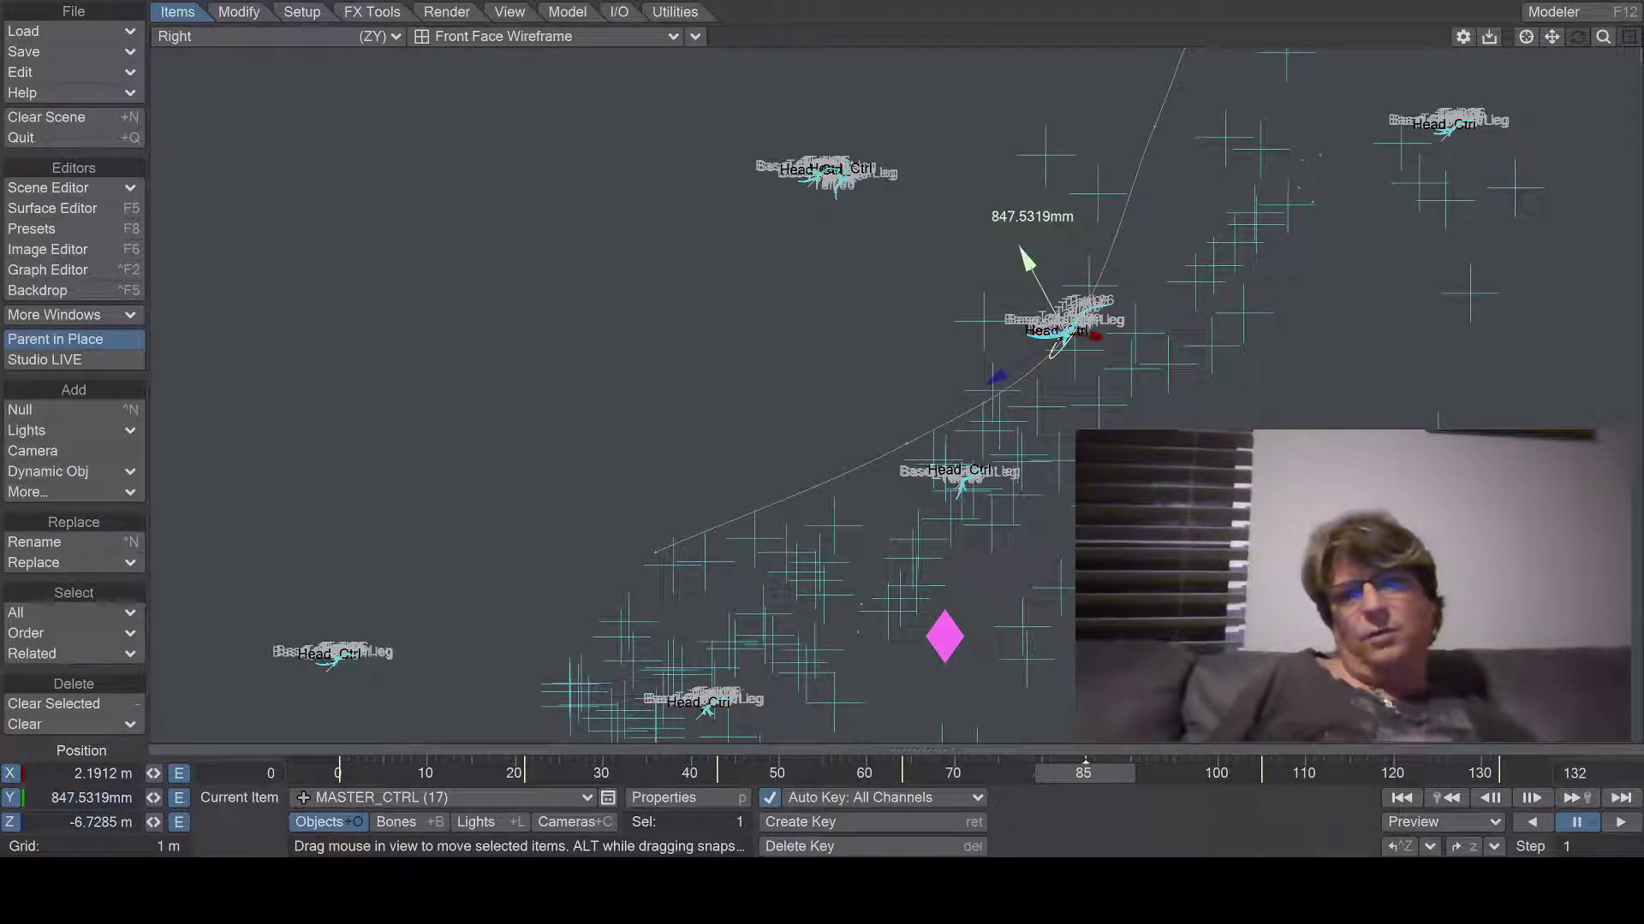
{"action": "left_click_drag", "start_coordinate": [1027, 259], "coordinate": [1028, 258]}
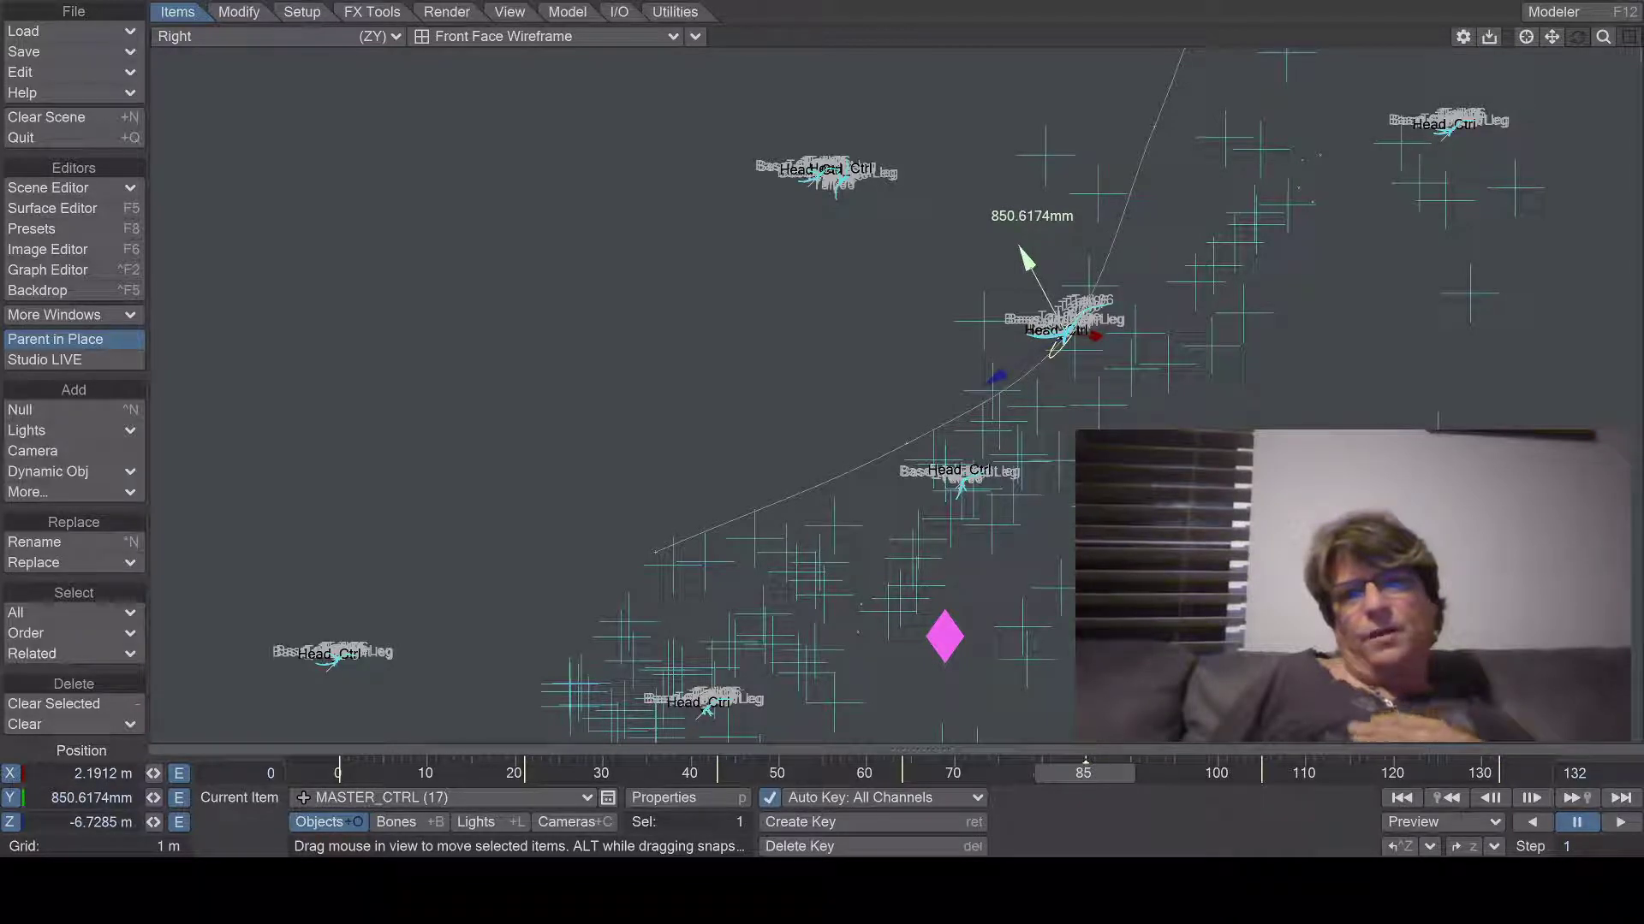
{"action": "left_click_drag", "start_coordinate": [1027, 259], "coordinate": [1024, 255]}
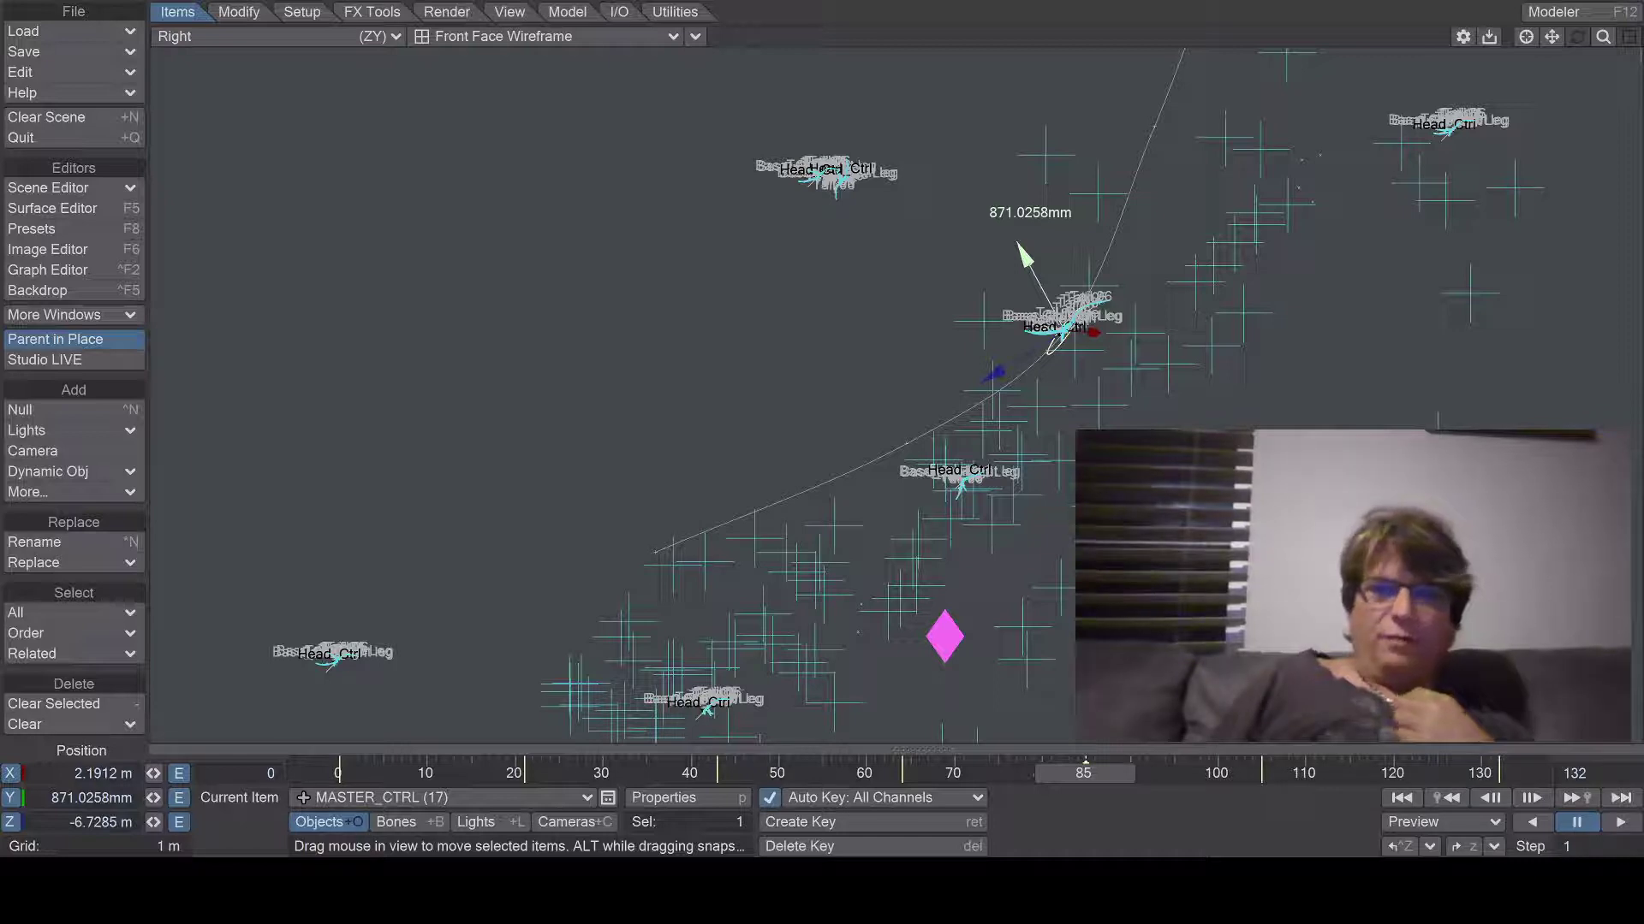
{"action": "left_click_drag", "start_coordinate": [1024, 255], "coordinate": [1016, 240]}
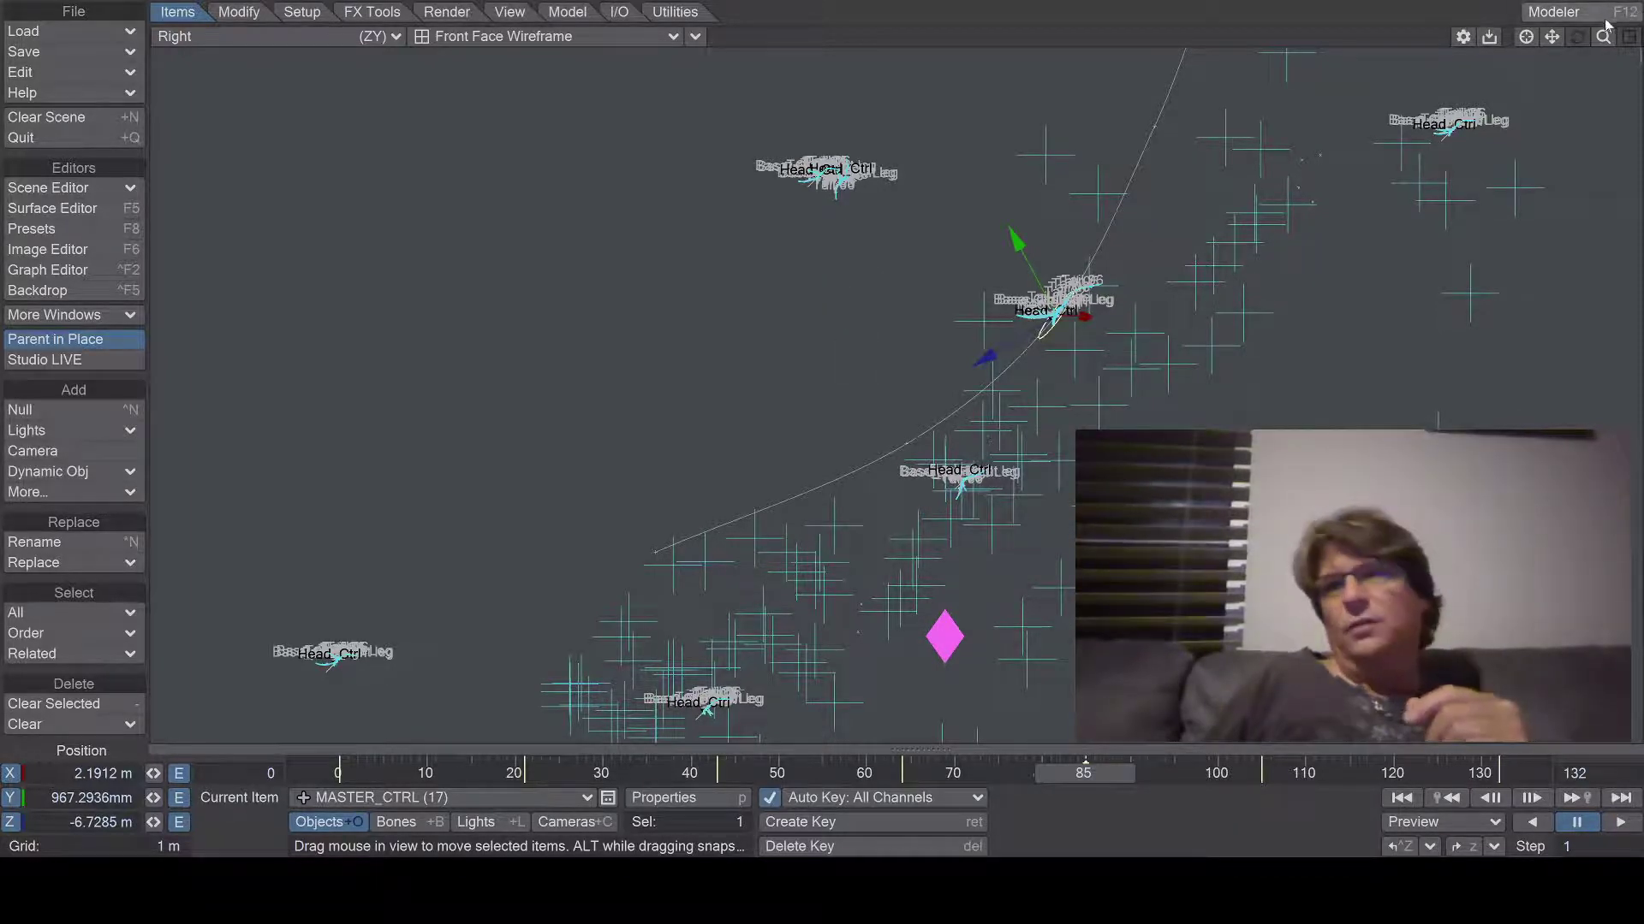
Step: Switch the Right view's display mode to Bounding Box
{"action": "left_click_drag", "start_coordinate": [1604, 37], "coordinate": [1416, 309]}
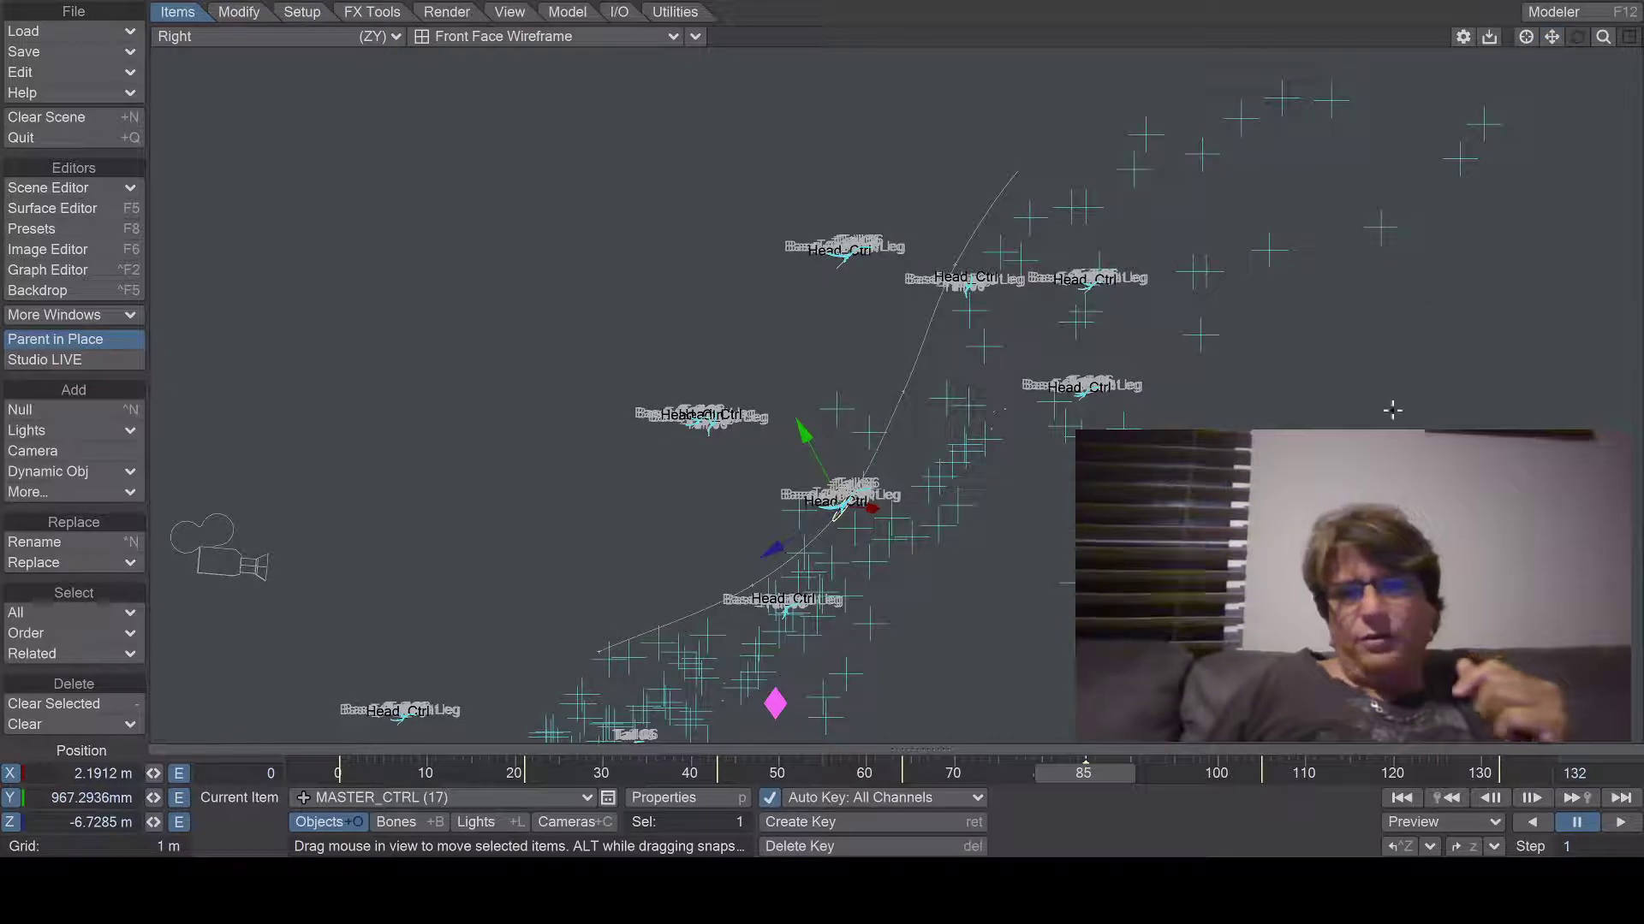
{"action": "left_click", "coordinate": [99, 276]}
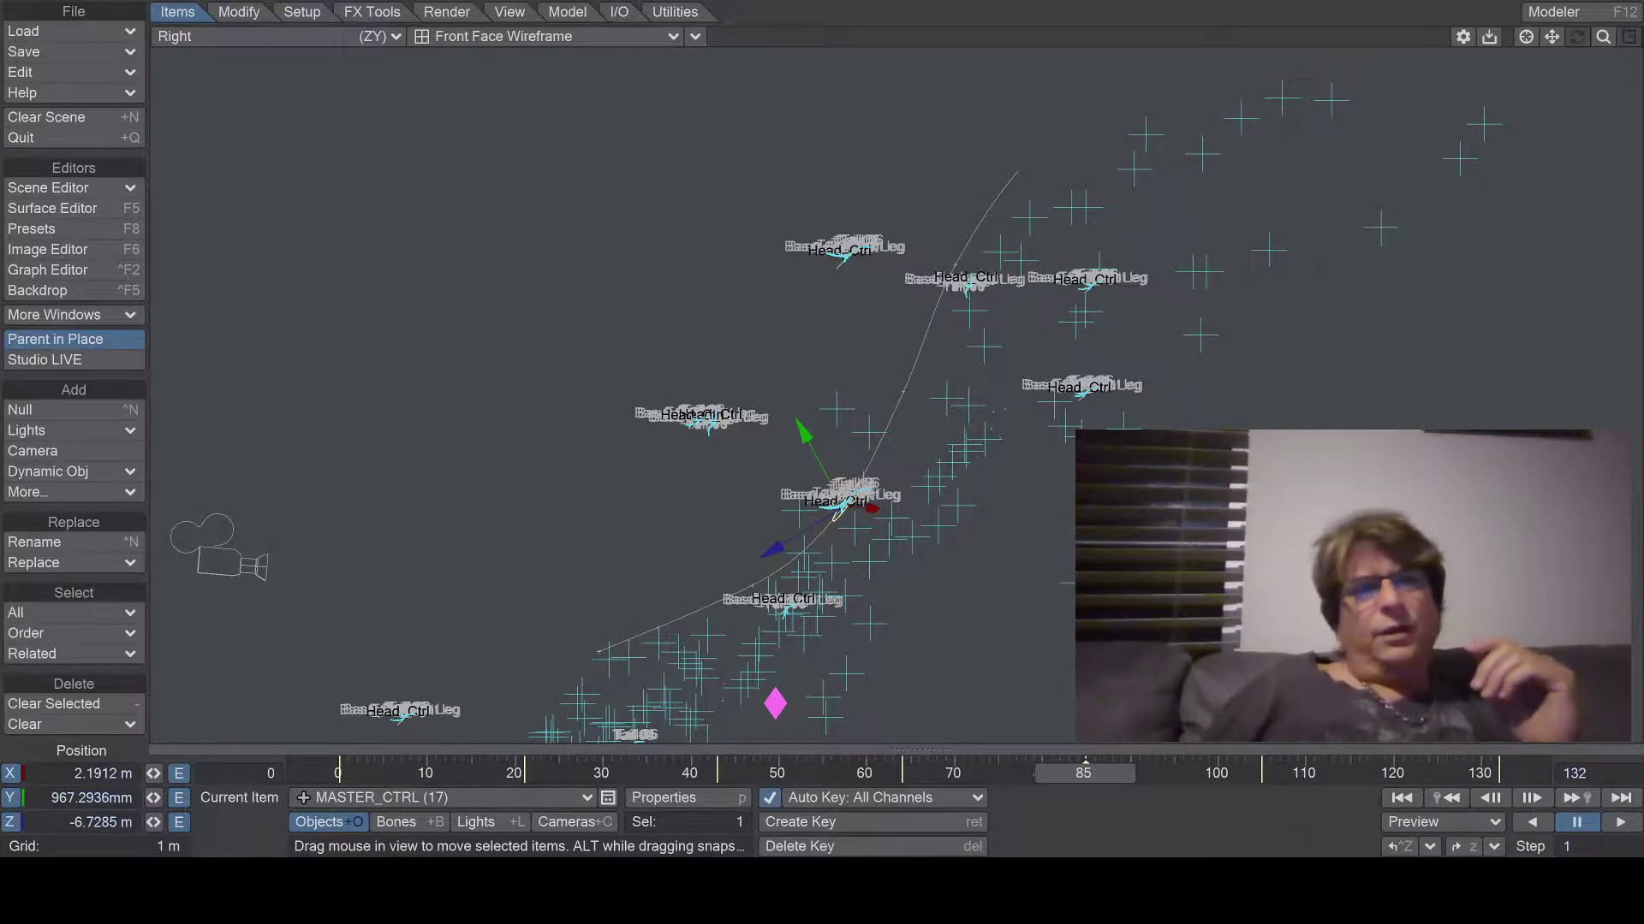
{"action": "left_click", "coordinate": [470, 34]}
{"action": "left_click", "coordinate": [471, 22]}
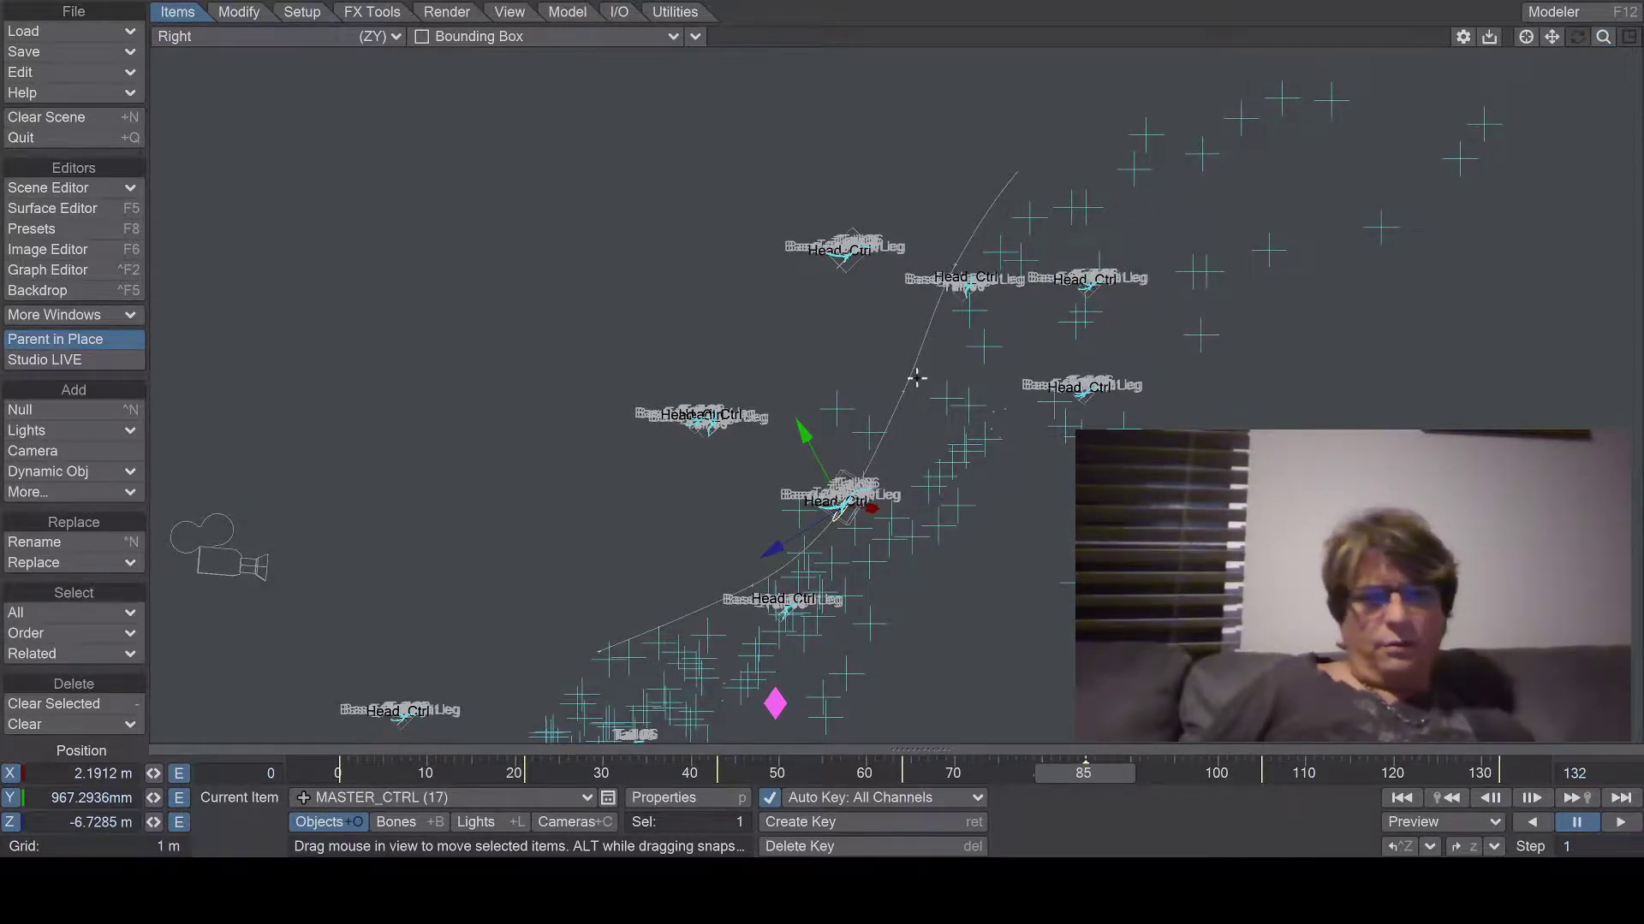
Step: Adjust the height of MASTER_CTRL (17) at frame 85 to a Y position of about 1.03 m, smoothing its motion path
{"action": "left_click_drag", "start_coordinate": [806, 442], "coordinate": [799, 423]}
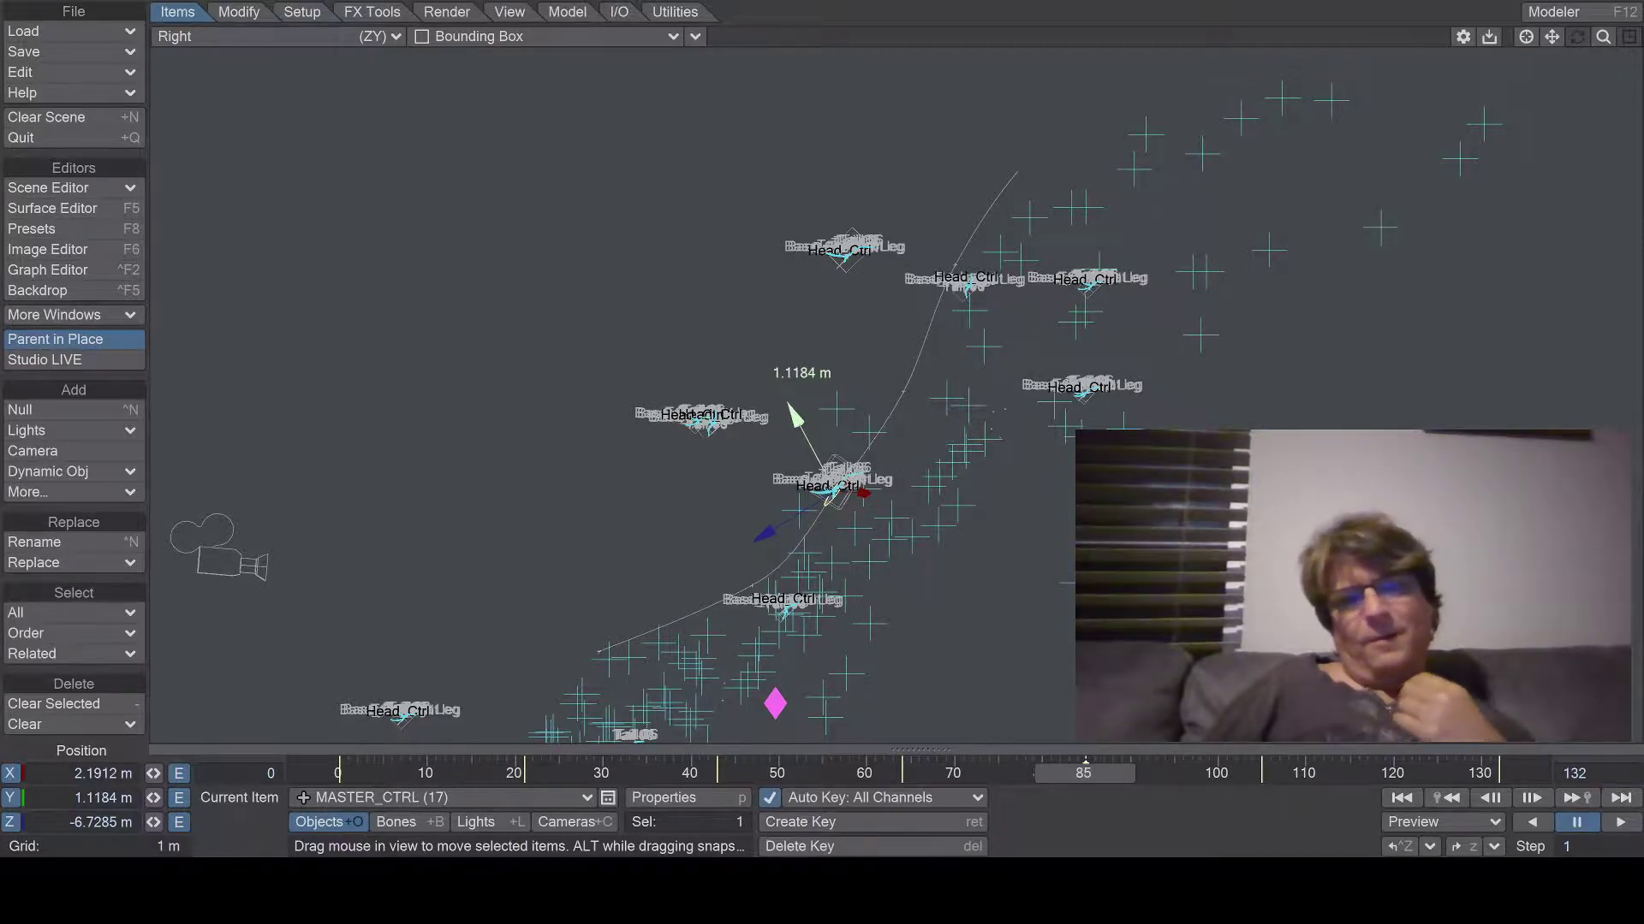
{"action": "left_click_drag", "start_coordinate": [795, 419], "coordinate": [789, 407]}
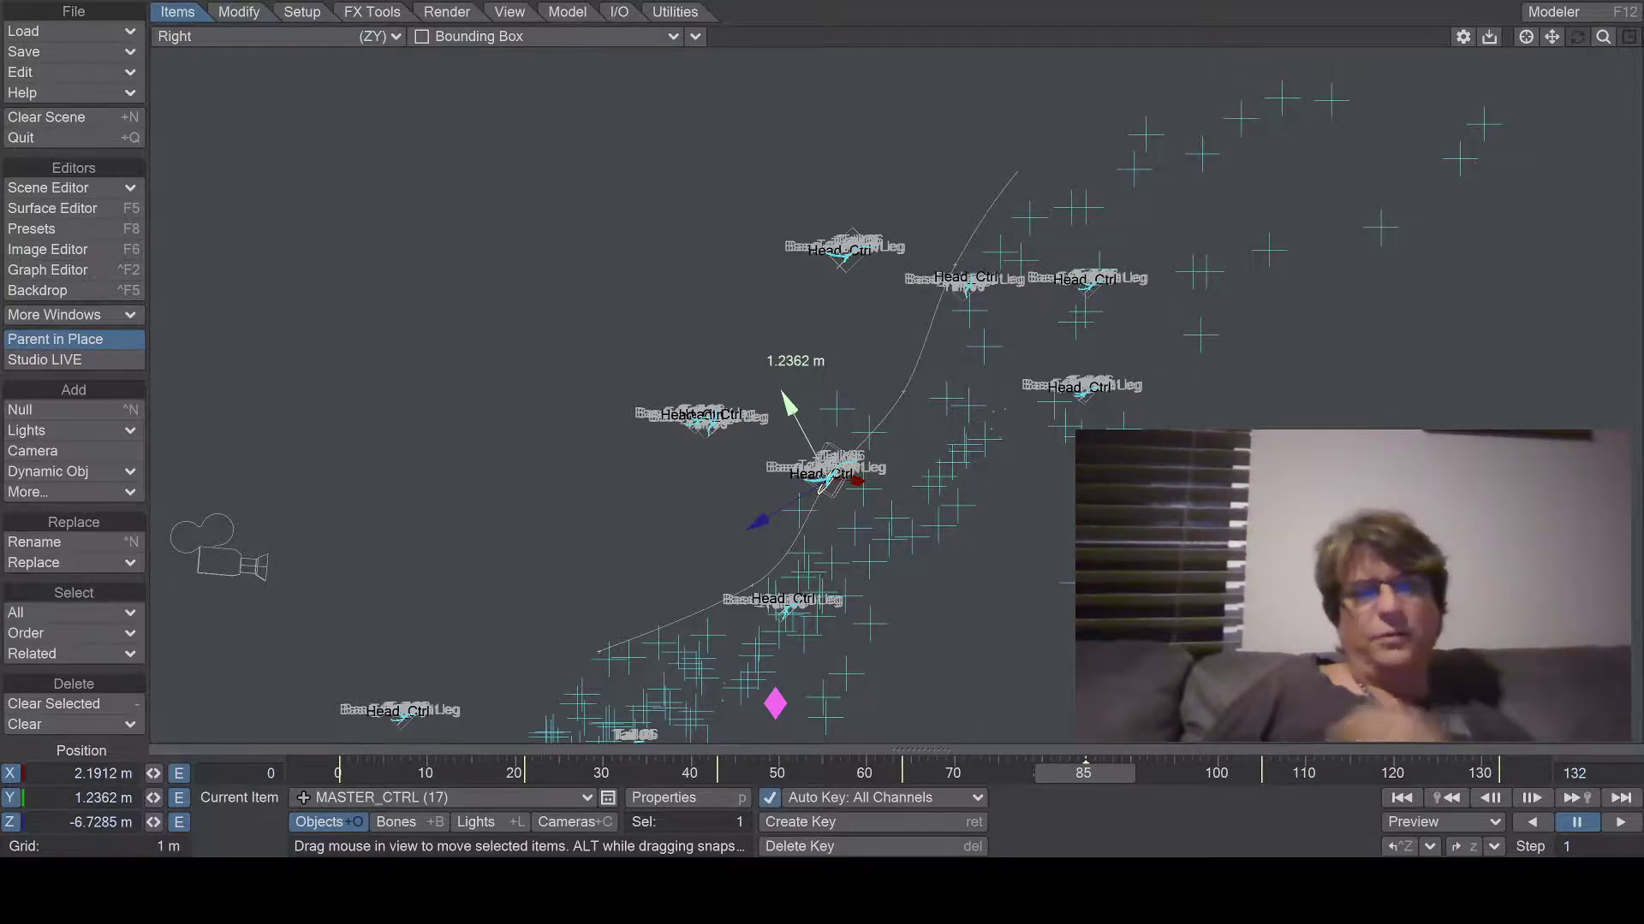
{"action": "left_click_drag", "start_coordinate": [790, 408], "coordinate": [810, 444]}
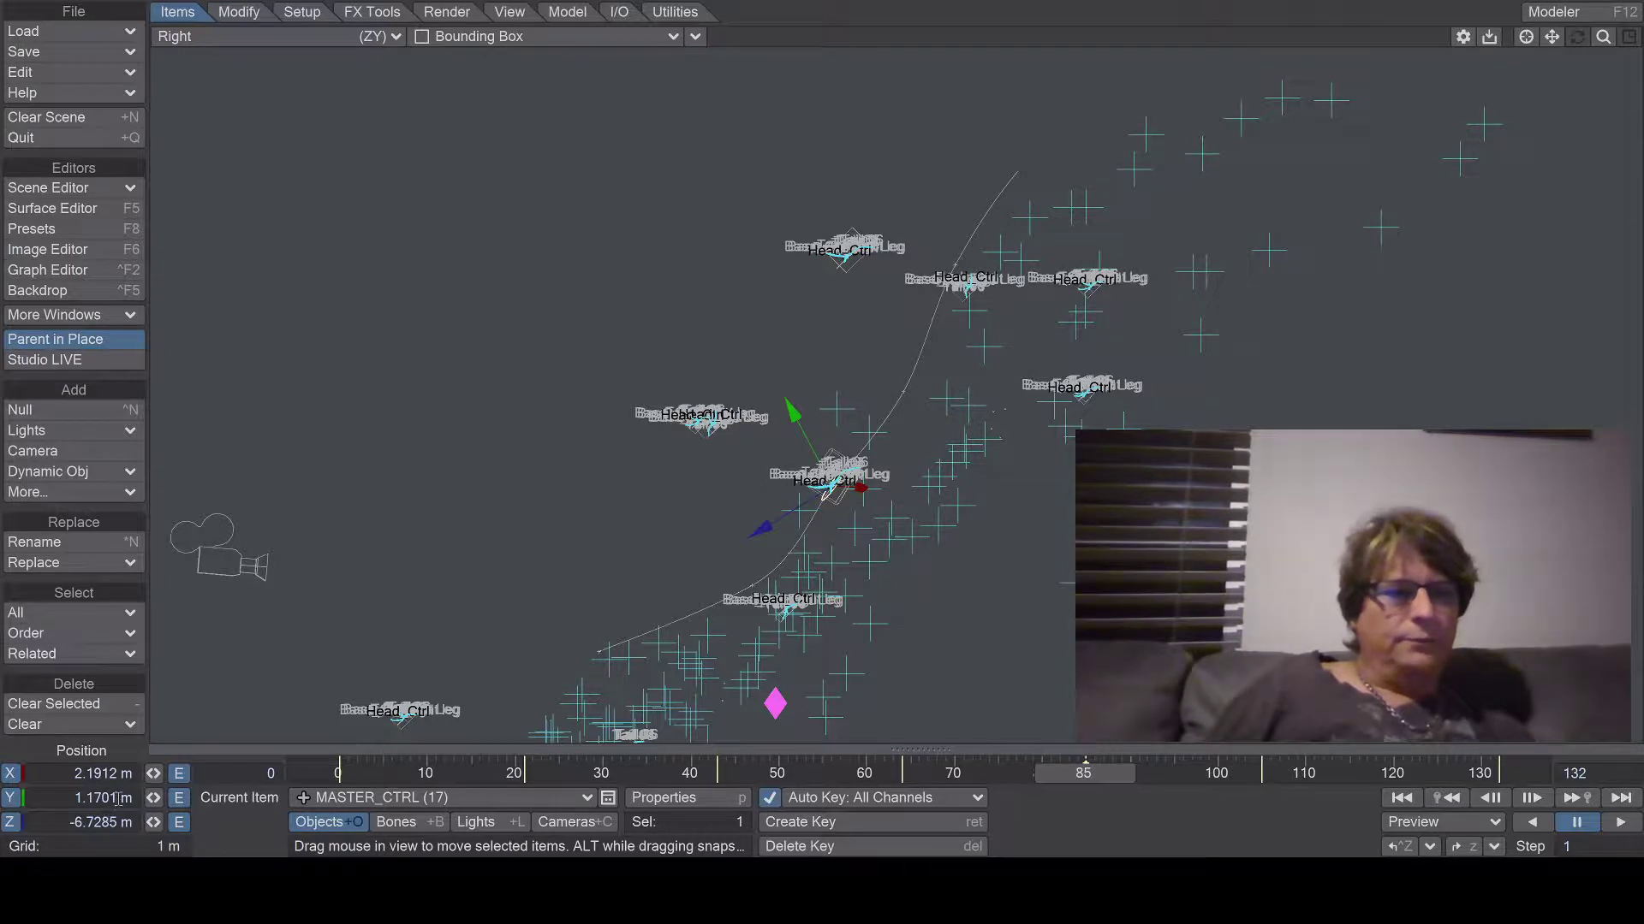
{"action": "left_click_drag", "start_coordinate": [118, 798], "coordinate": [100, 798]}
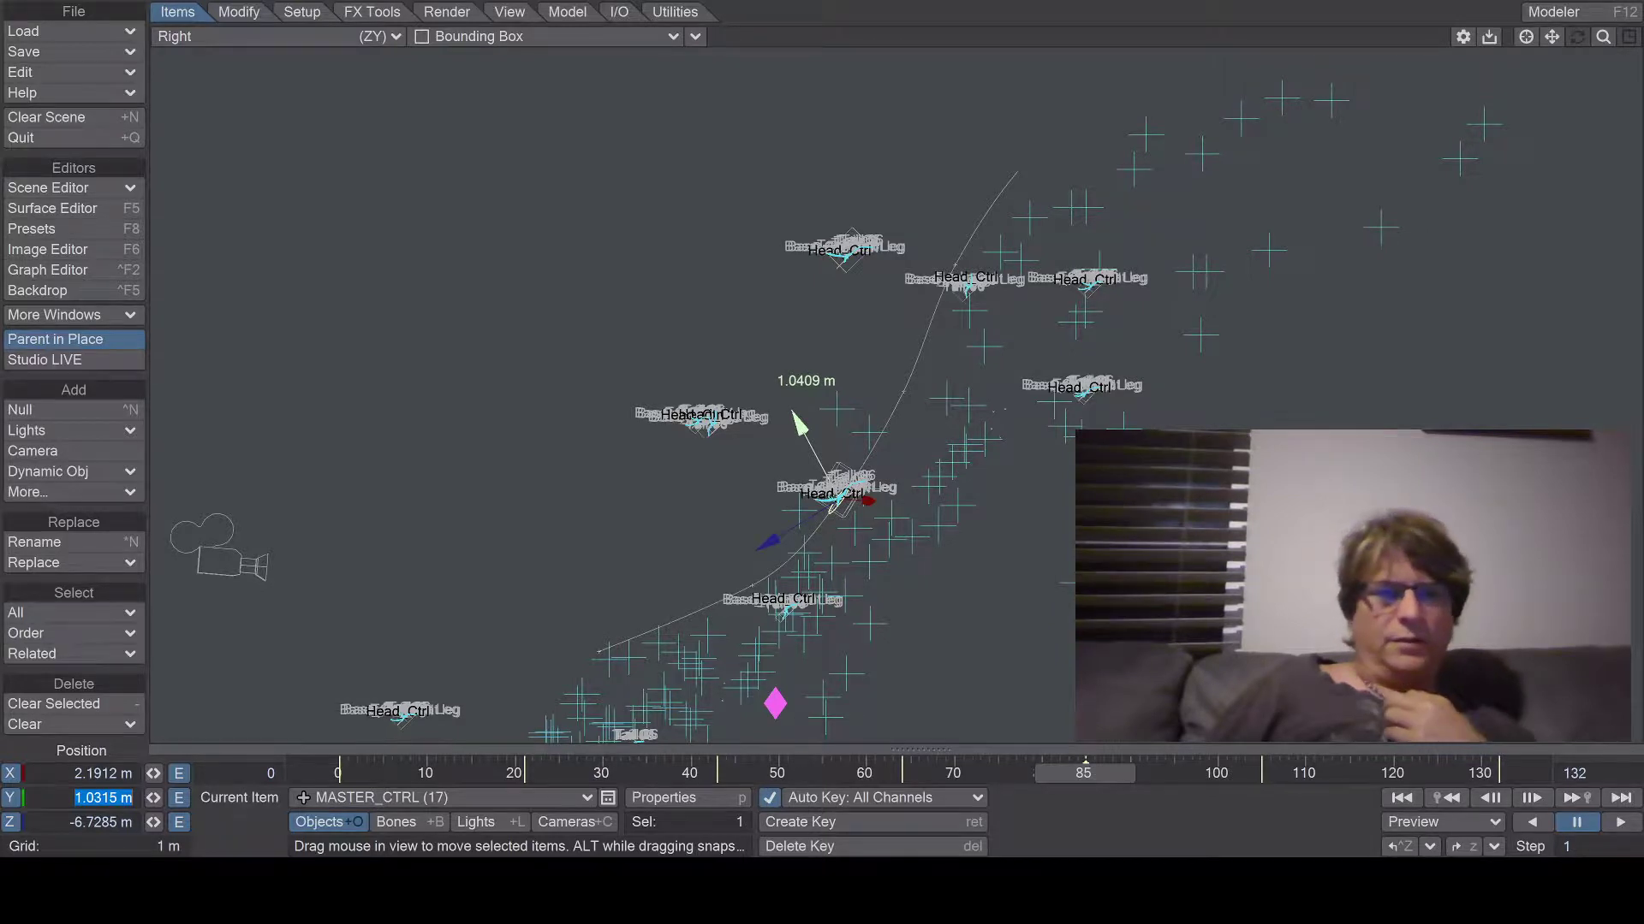
{"action": "left_click_drag", "start_coordinate": [800, 422], "coordinate": [801, 424]}
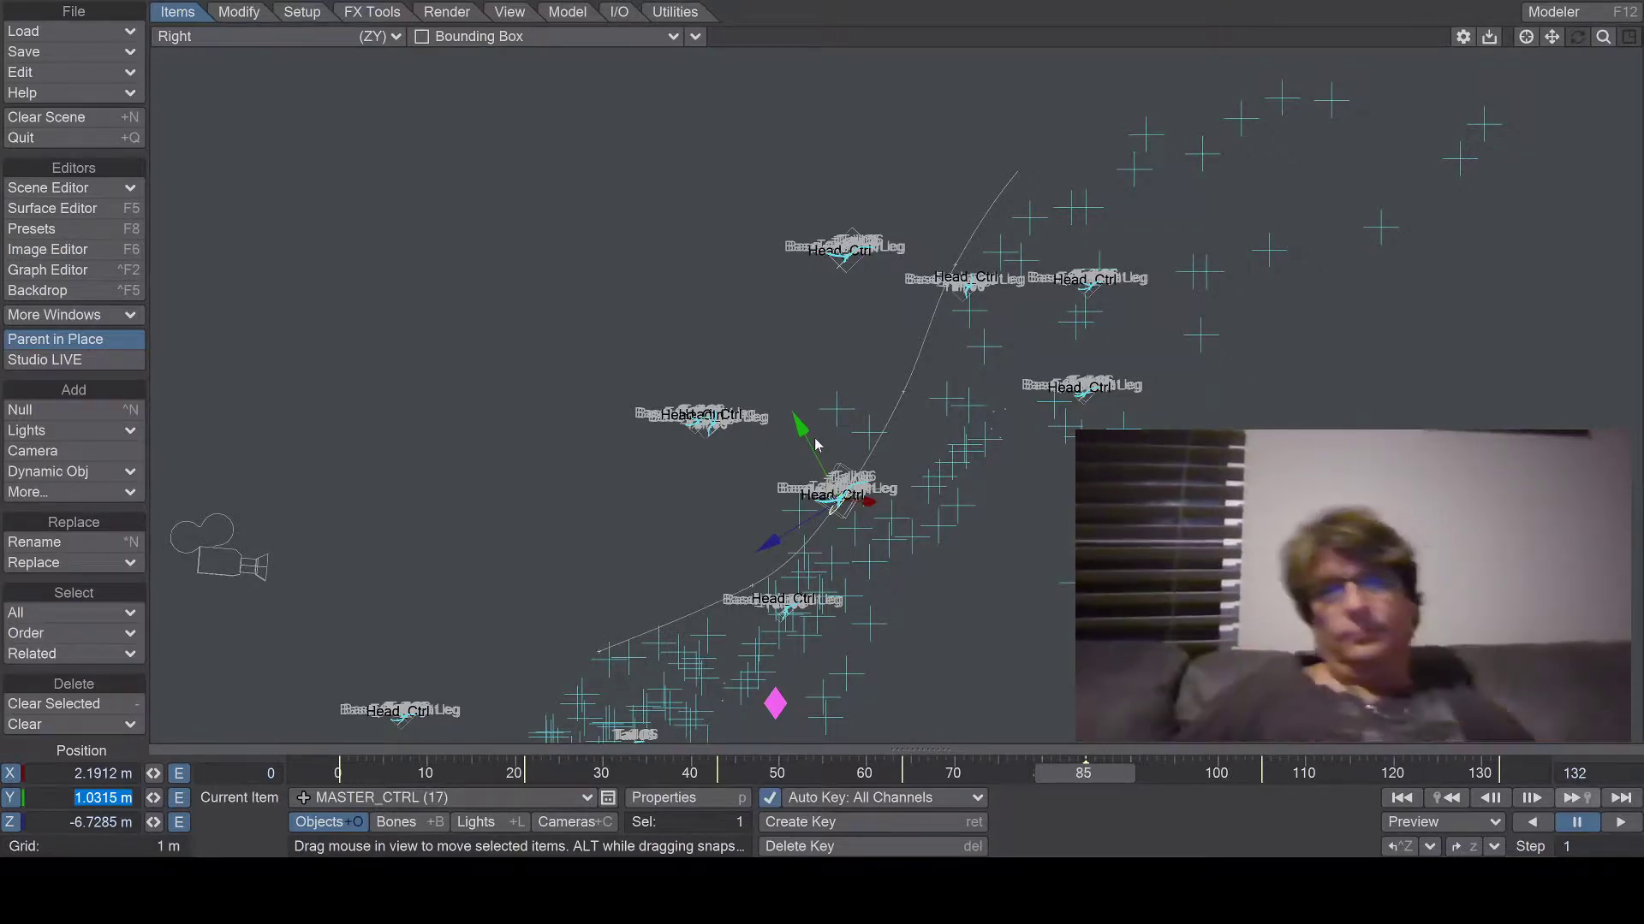
Step: Go to the keyframe at frame 105 and raise MASTER_CTRL (17) to a Y position of about 706 mm
{"action": "key", "text": "shift+Right"}
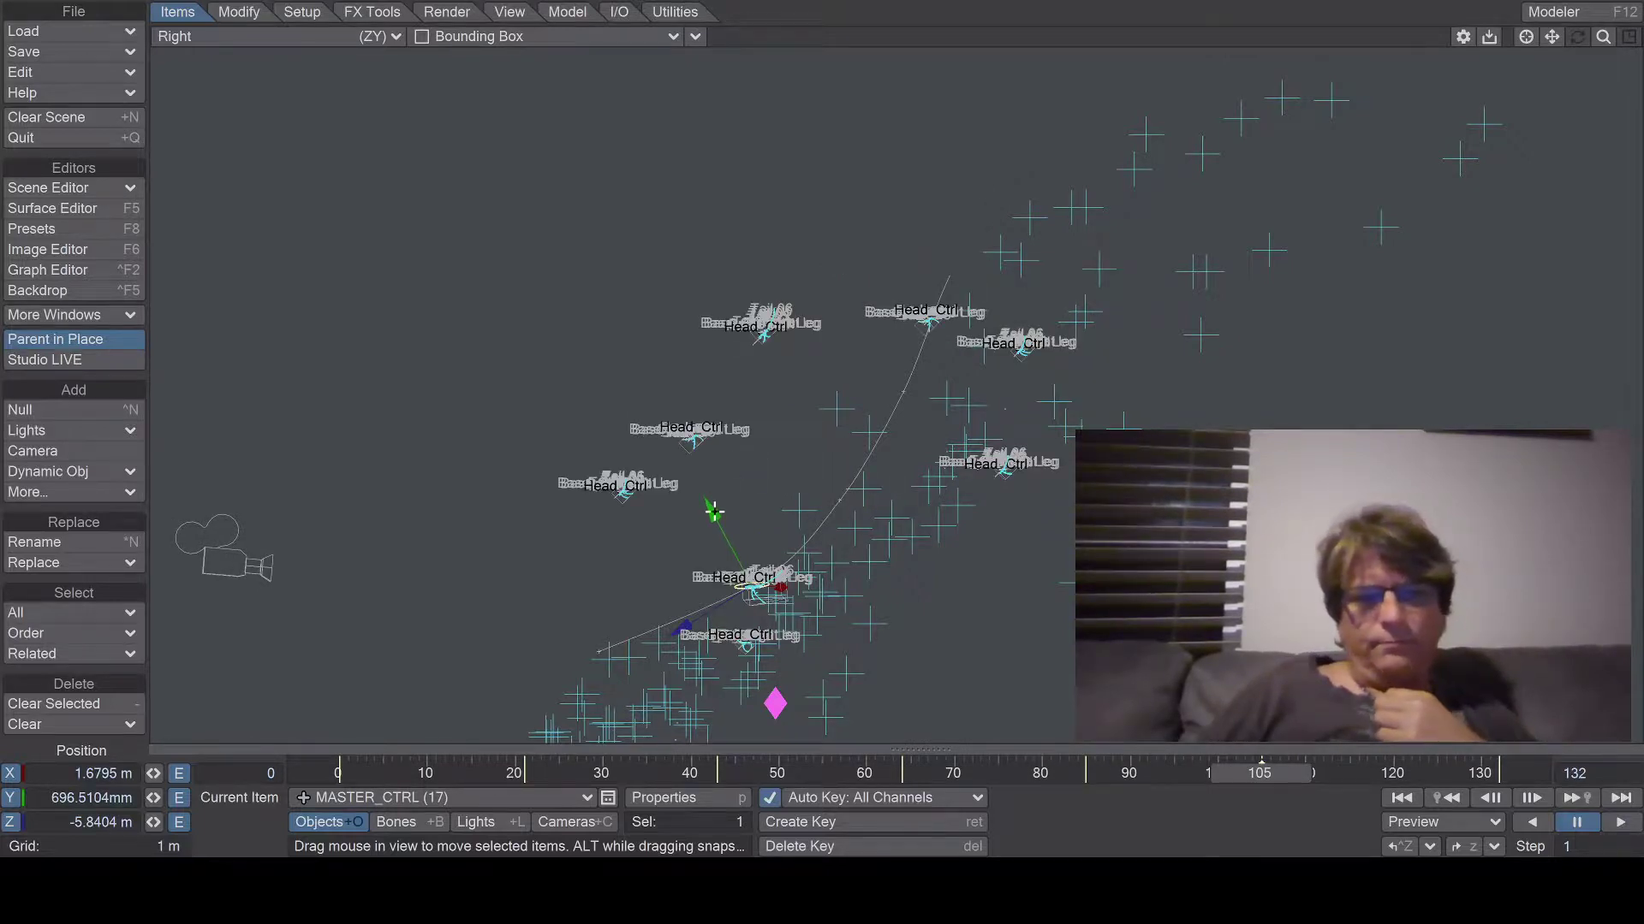
{"action": "left_click_drag", "start_coordinate": [713, 511], "coordinate": [714, 512]}
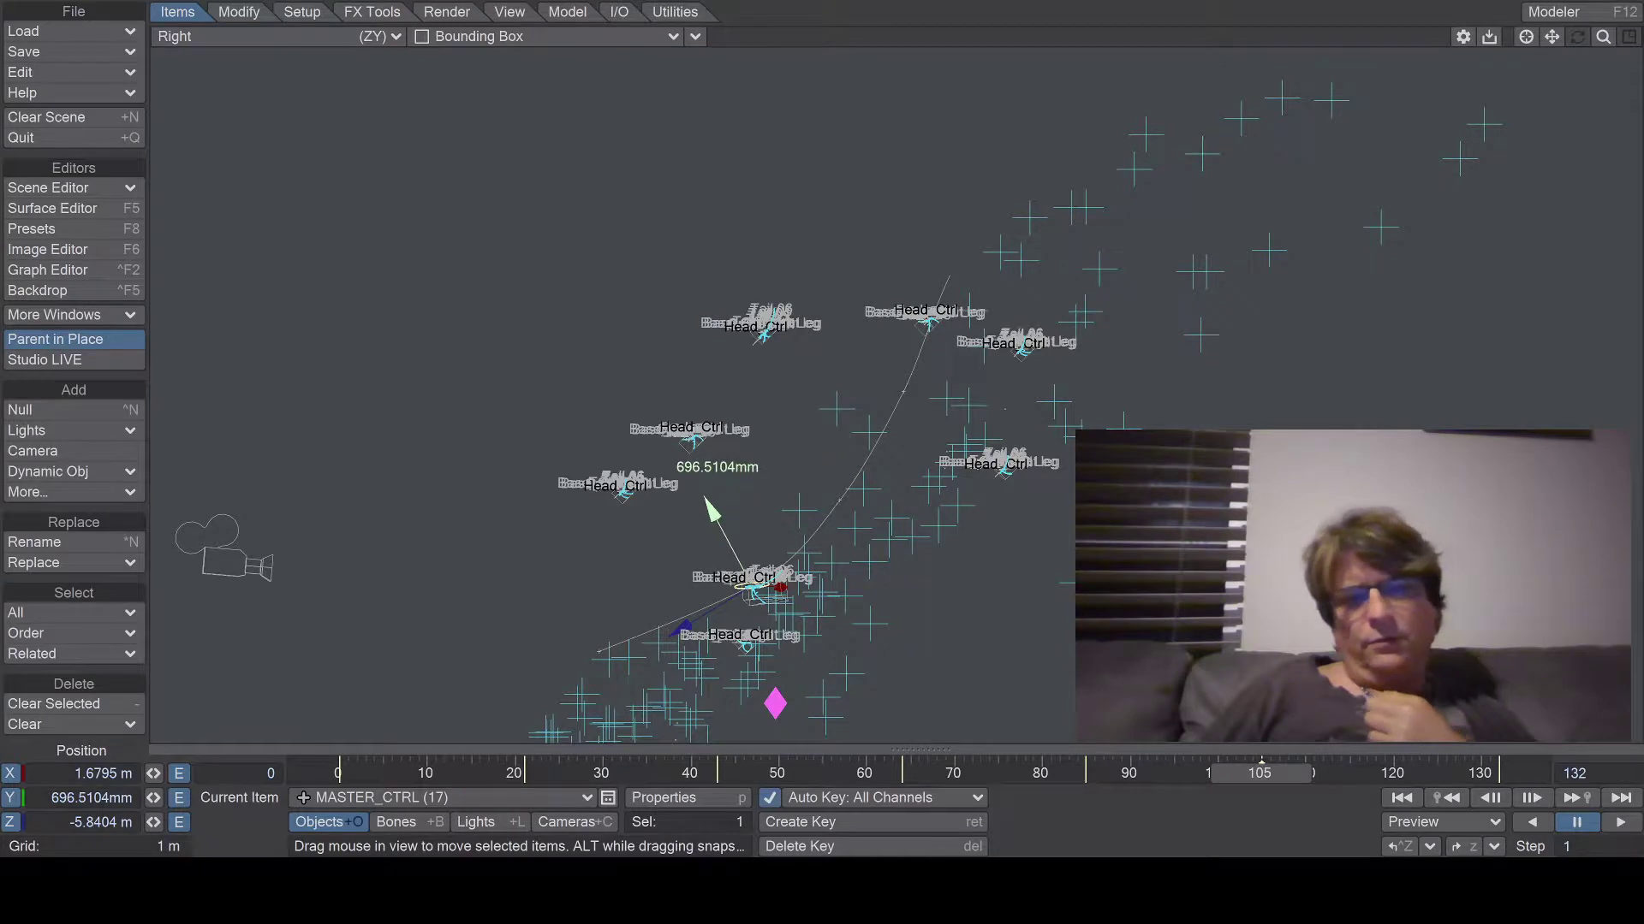
{"action": "left_click_drag", "start_coordinate": [714, 512], "coordinate": [713, 511]}
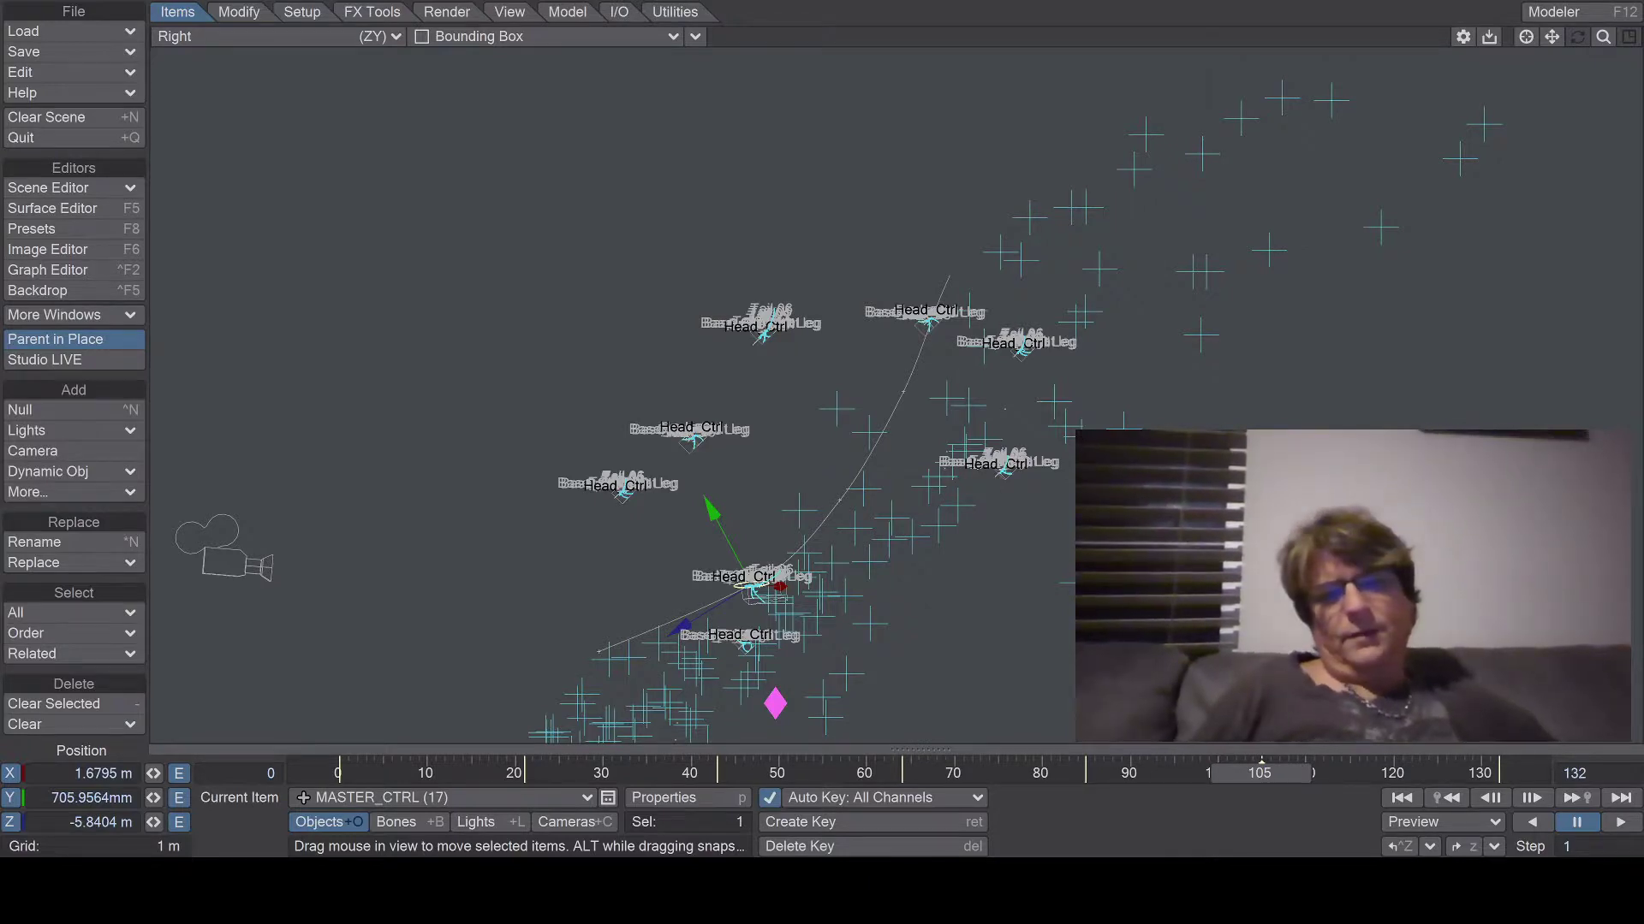
Step: Go to the keyframe at frame 43 and set the Right view's display mode to Front Face Wireframe
{"action": "left_click", "coordinate": [717, 773]}
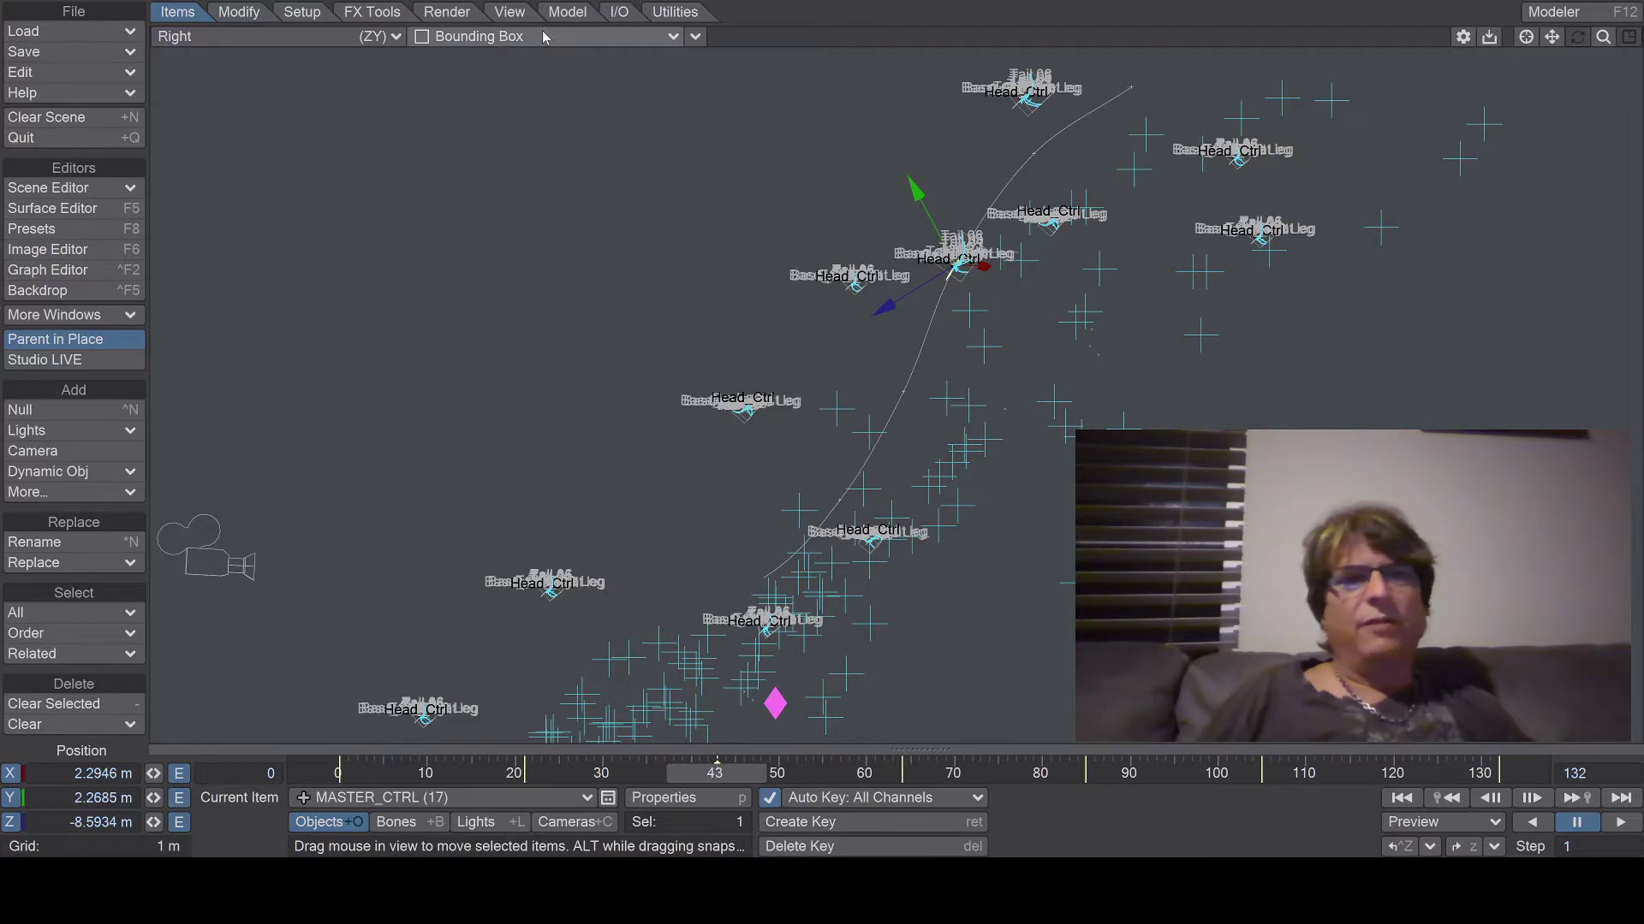
{"action": "left_click", "coordinate": [552, 86]}
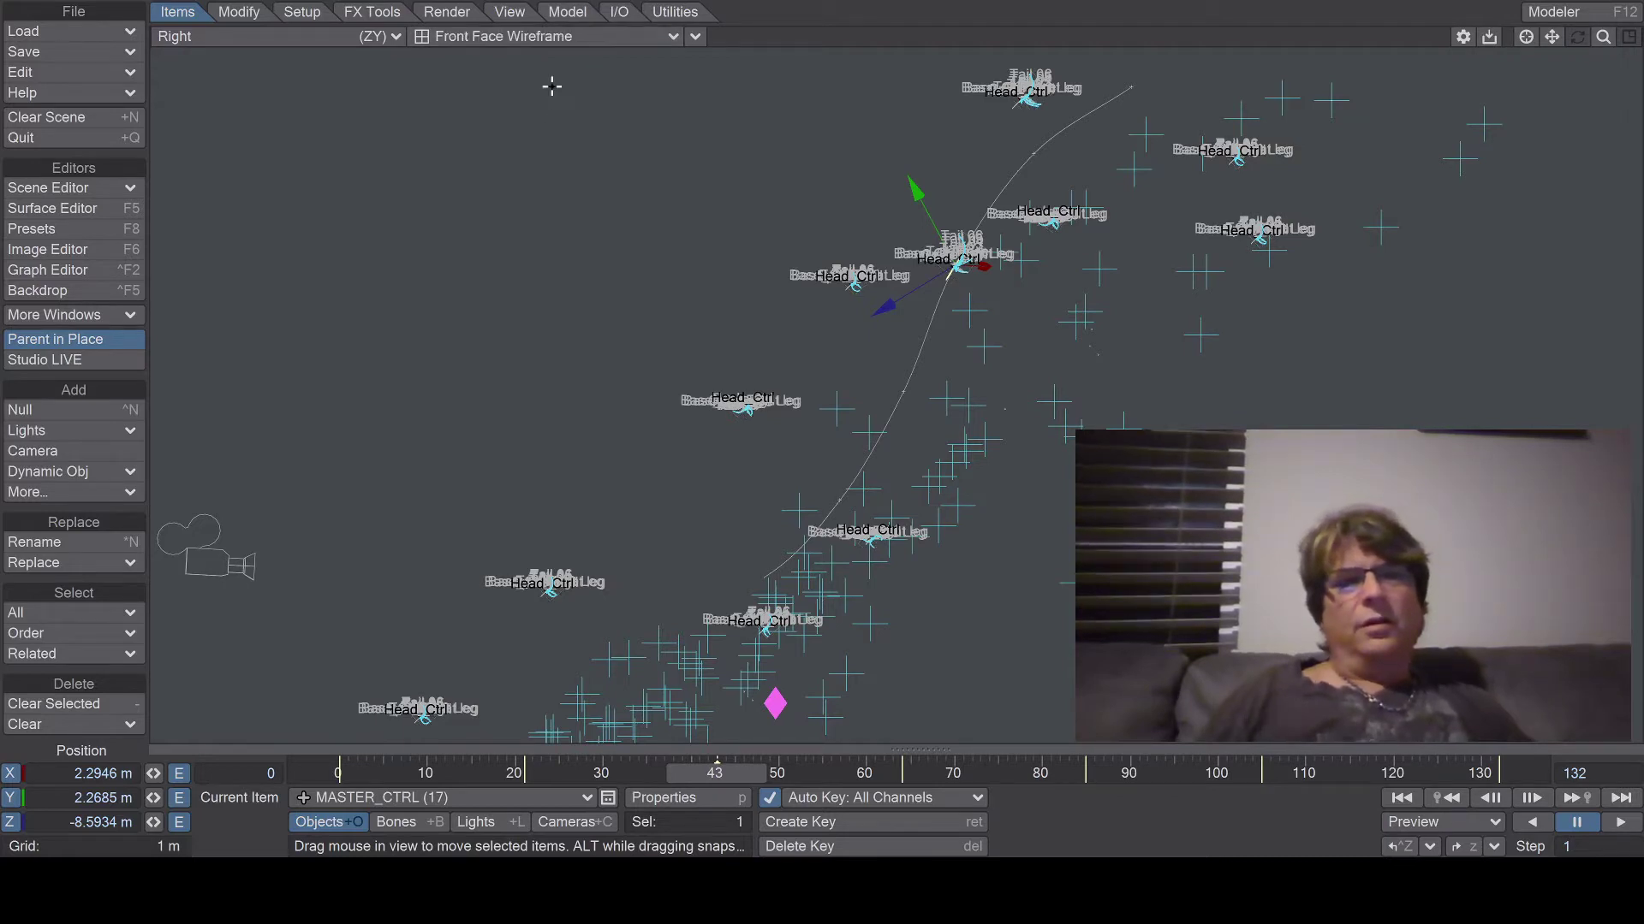